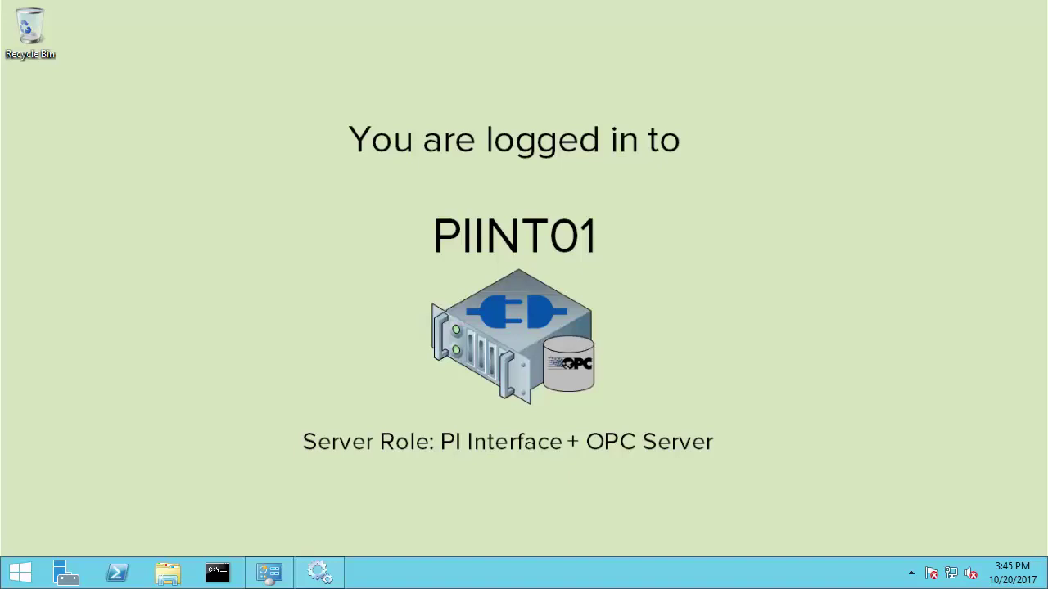
Review the installed PI interface and buffering programs on PIINT01, then launch PI System Management Tools on PISRV01
{"action": "left_click", "coordinate": [278, 579]}
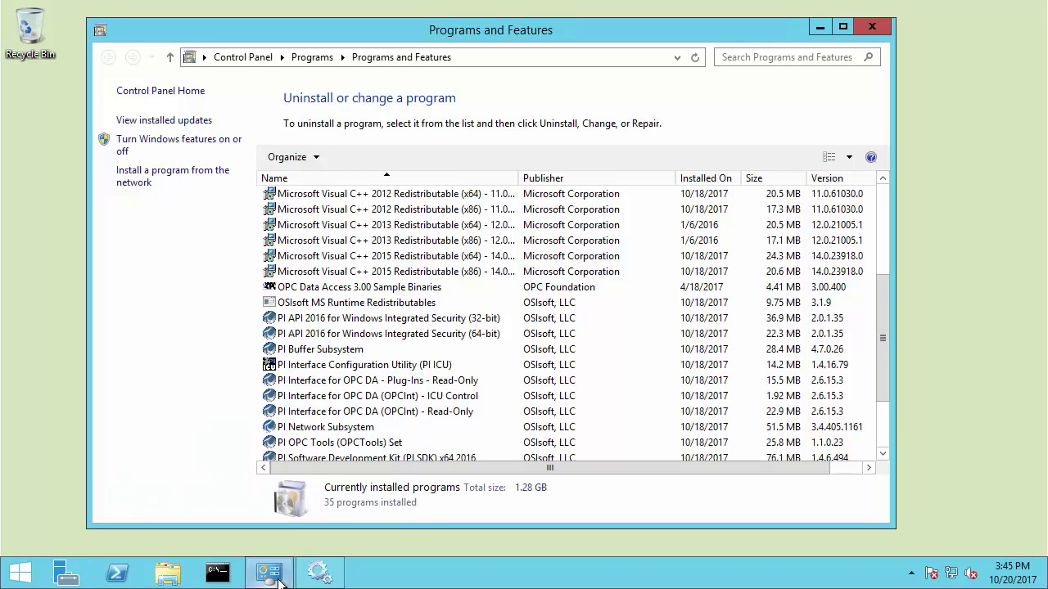
{"action": "key", "text": "ctrl+2"}
{"action": "mouse_move", "coordinate": [252, 302]}
{"action": "left_mouse_down"}
{"action": "mouse_move", "coordinate": [260, 324]}
{"action": "mouse_move", "coordinate": [422, 349]}
{"action": "mouse_move", "coordinate": [512, 345]}
{"action": "left_mouse_up"}
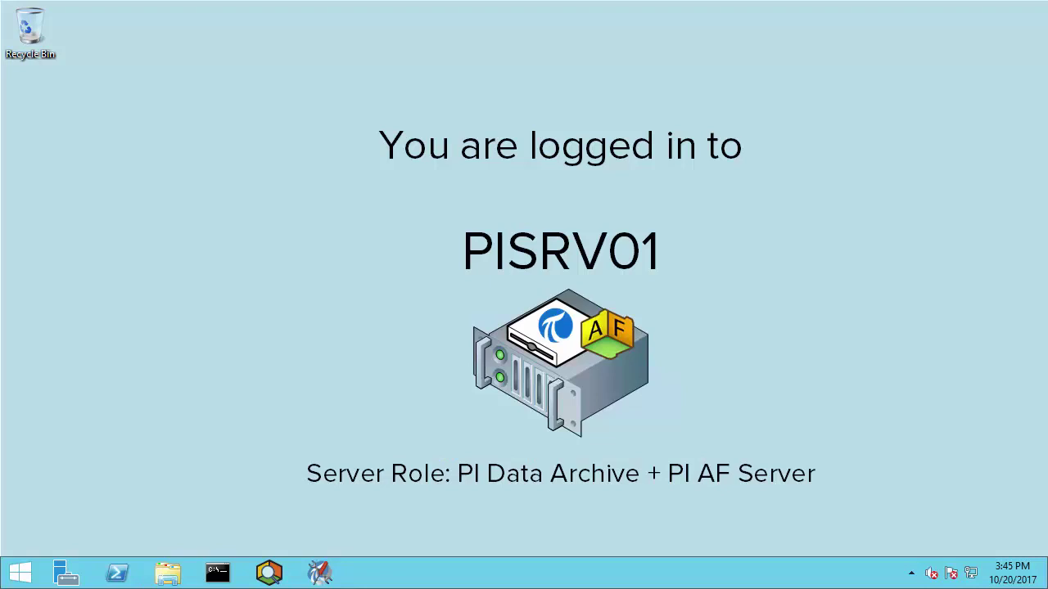
{"action": "left_click", "coordinate": [318, 573]}
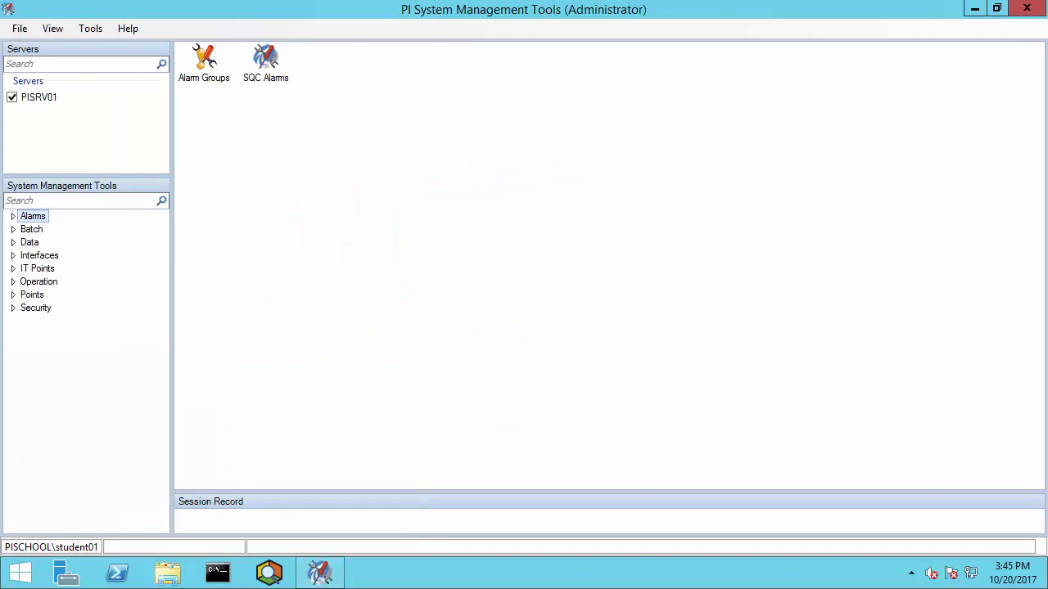
Expand Security and list PISRV01's identities, users and groups, including PIEngineers, PIOperators and PISupervisors
{"action": "left_click", "coordinate": [12, 308]}
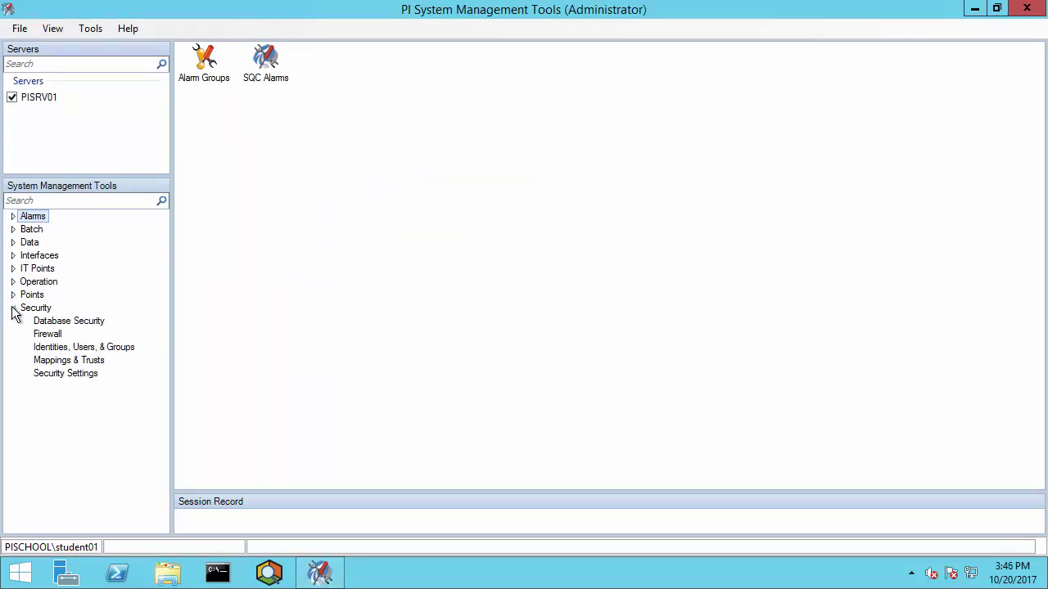
{"action": "left_click", "coordinate": [48, 347]}
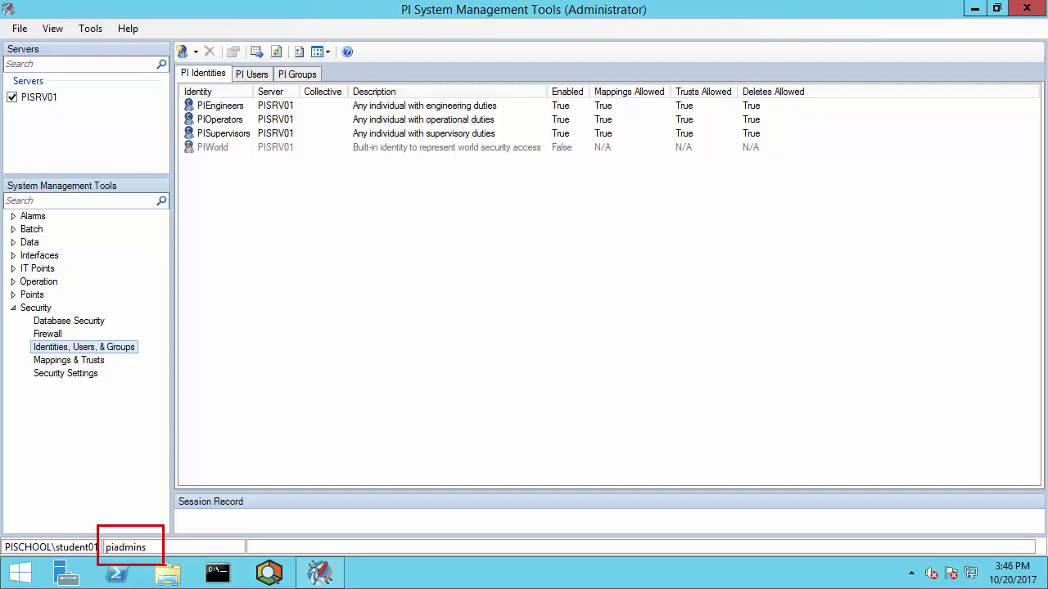
{"action": "right_click", "coordinate": [287, 234]}
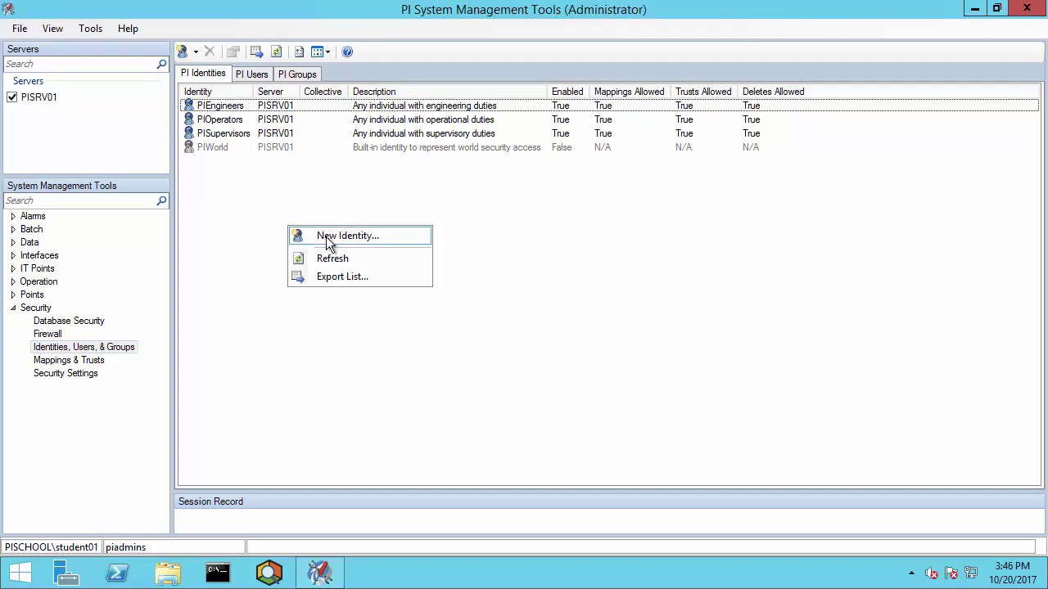
Create the PI Interfaces identity with the description 'Any PI Interface instance'
{"action": "left_click", "coordinate": [325, 236]}
{"action": "left_click", "coordinate": [487, 180]}
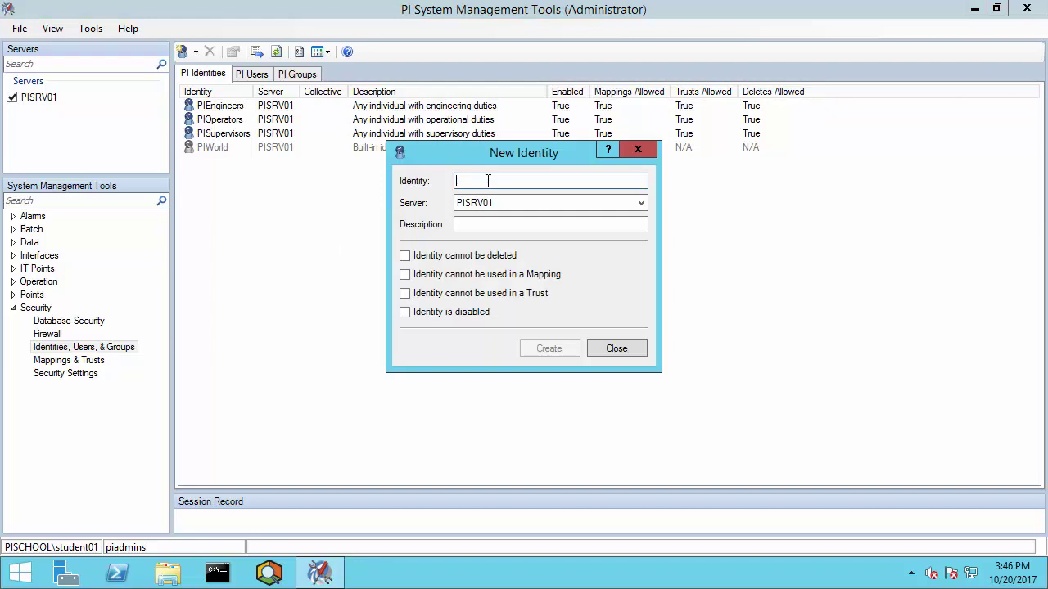
{"action": "type", "text": "PI I"}
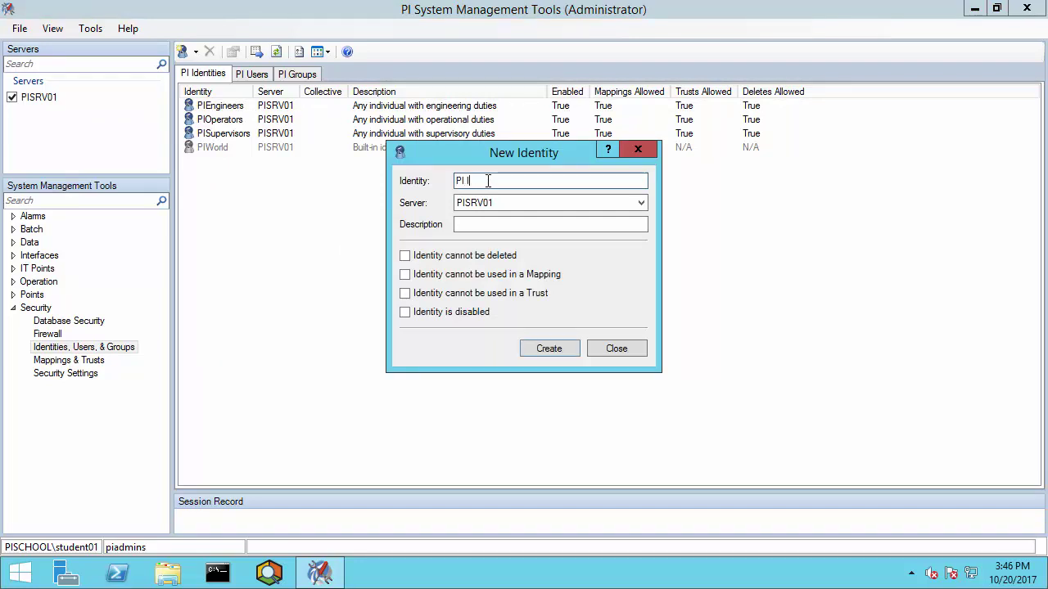
{"action": "type", "text": "nterfaces"}
{"action": "left_click", "coordinate": [501, 224]}
{"action": "type", "text": "Any PI Interface instance"}
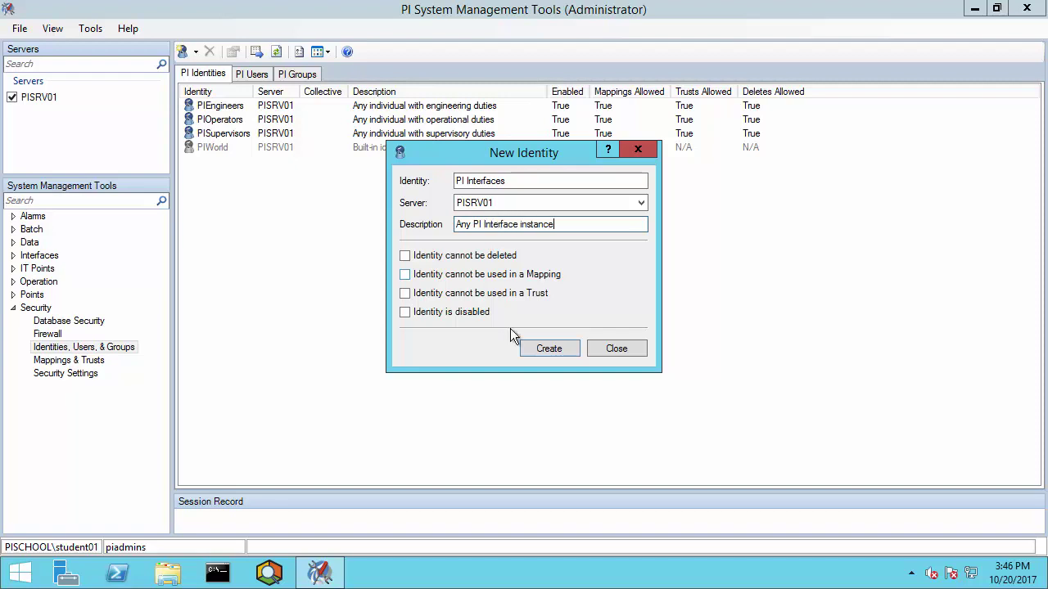
{"action": "left_click", "coordinate": [552, 351]}
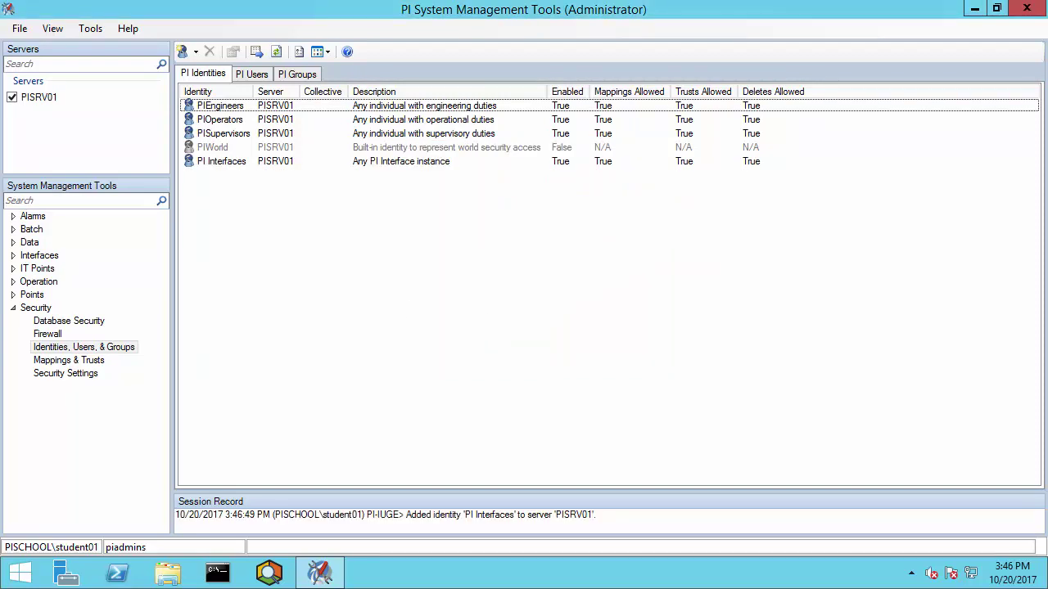
Create the PI Buffers identity with the description 'Any PI Buffer Subsystem session'
{"action": "right_click", "coordinate": [326, 240]}
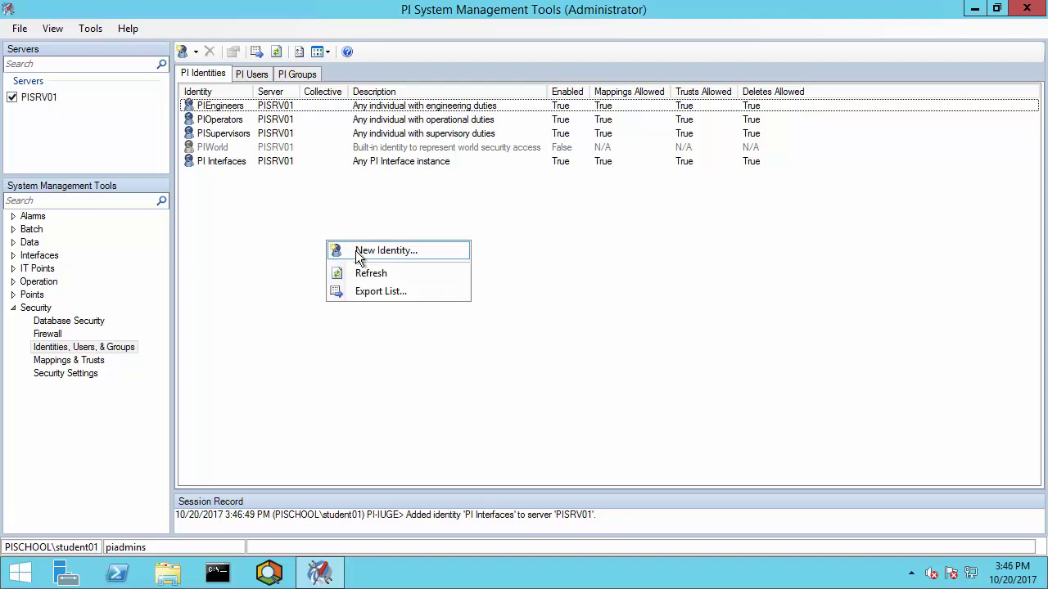
{"action": "left_click", "coordinate": [358, 250]}
{"action": "left_click", "coordinate": [486, 178]}
{"action": "type", "text": "PI Buffers"}
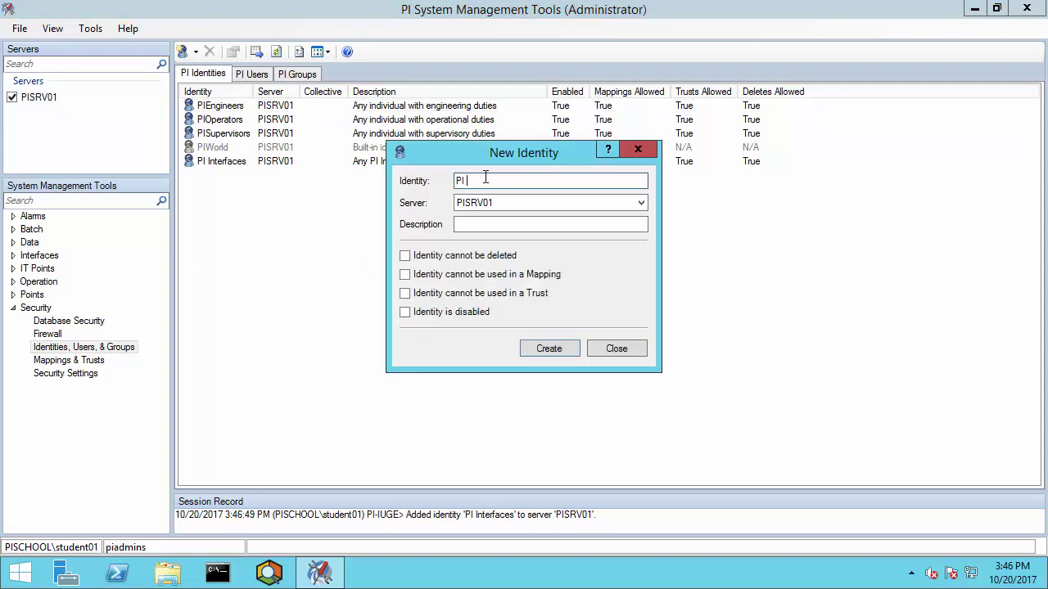
{"action": "left_click", "coordinate": [472, 223]}
{"action": "type", "text": "Any PI Buff"}
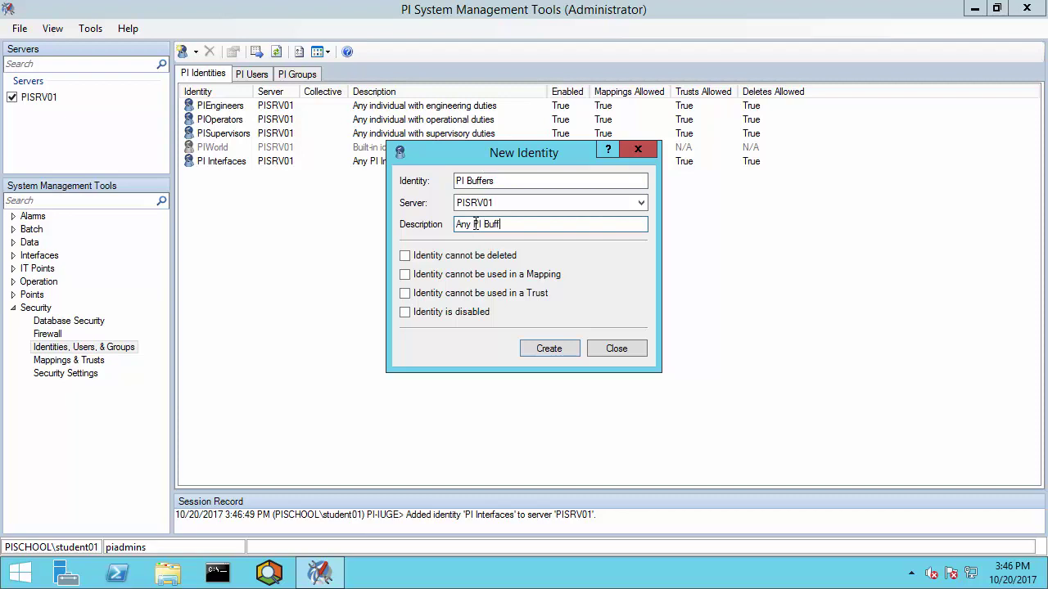
{"action": "type", "text": "er Subsystem session"}
{"action": "left_click", "coordinate": [549, 348]}
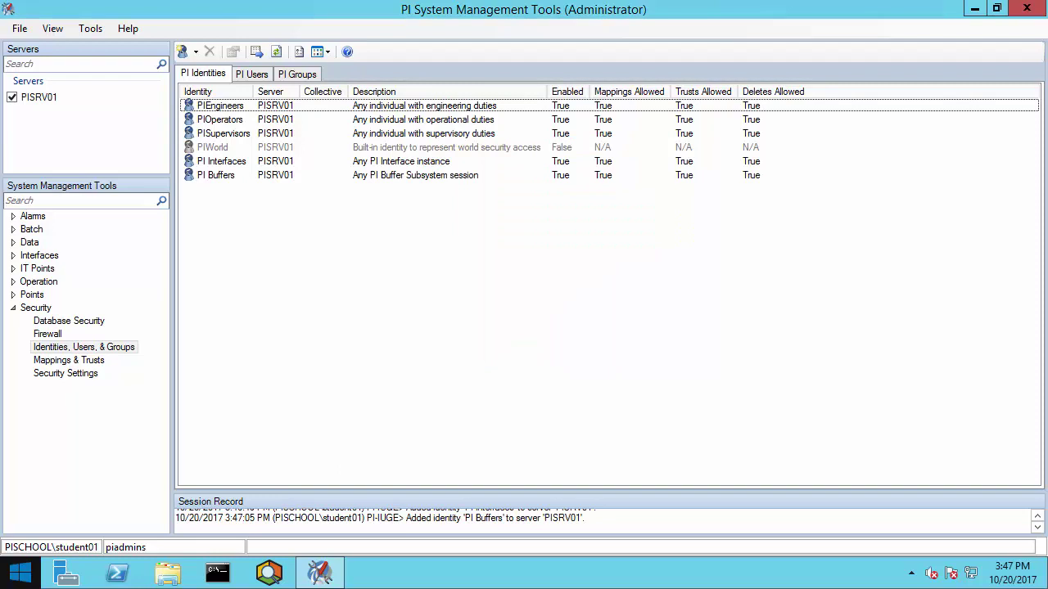
{"action": "left_click", "coordinate": [57, 363]}
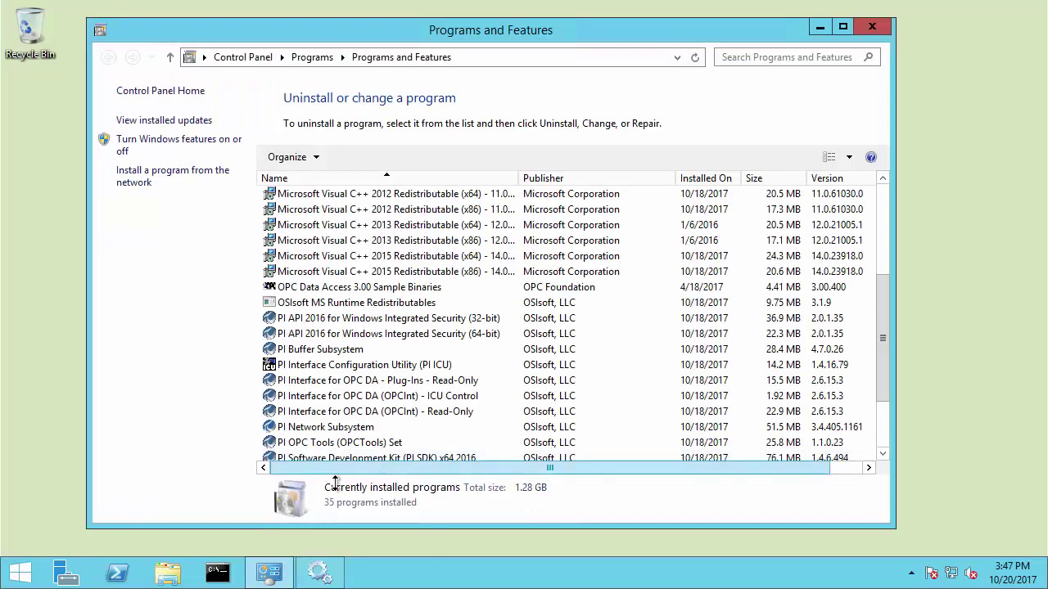
Check the Log On As accounts of the PI-opcint_ReadOnly1 and PI Buffer Subsystem services
{"action": "left_click", "coordinate": [319, 572]}
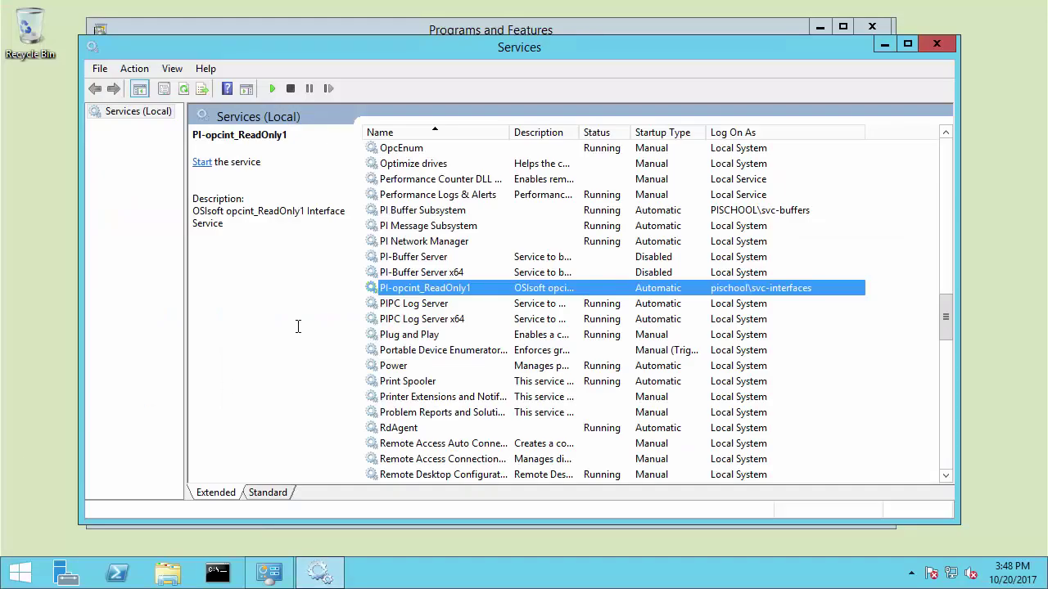
{"action": "mouse_move", "coordinate": [355, 273]}
{"action": "left_mouse_down"}
{"action": "mouse_move", "coordinate": [619, 309]}
{"action": "mouse_move", "coordinate": [828, 305]}
{"action": "left_mouse_up"}
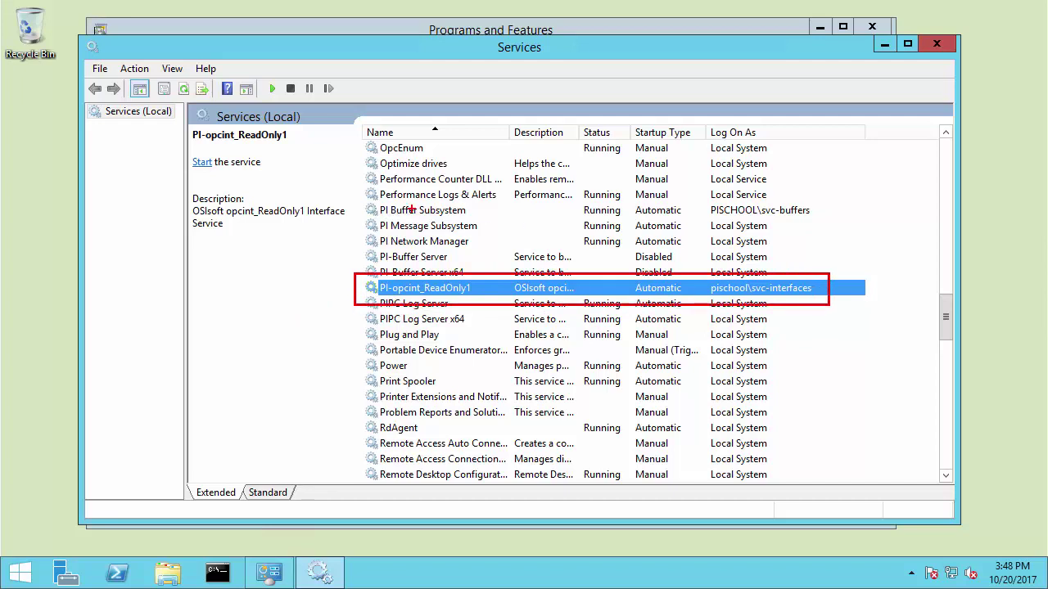
{"action": "mouse_move", "coordinate": [355, 197]}
{"action": "left_mouse_down"}
{"action": "mouse_move", "coordinate": [367, 209]}
{"action": "mouse_move", "coordinate": [699, 236]}
{"action": "mouse_move", "coordinate": [822, 227]}
{"action": "left_mouse_up"}
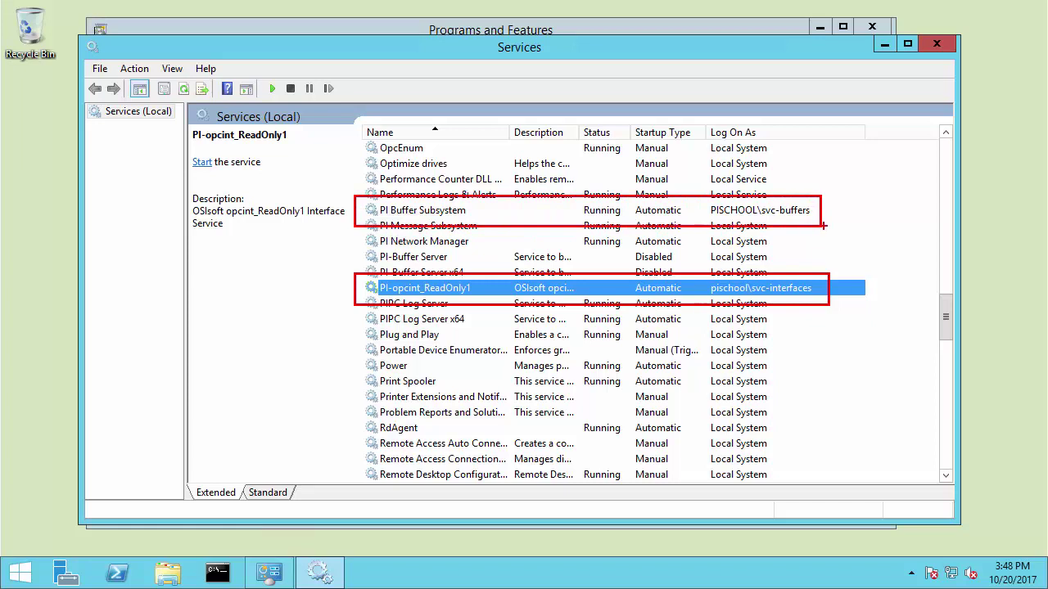
{"action": "key", "text": "Escape"}
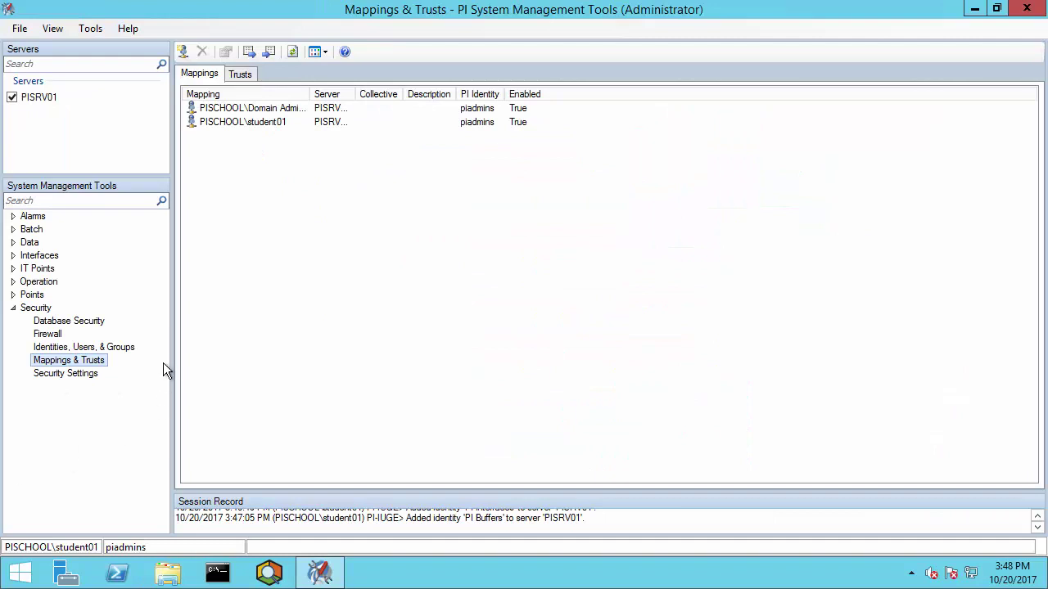
Map the svc-interfaces account to PI Interfaces with the description 'Mapping for PI Interfaces'
{"action": "left_click", "coordinate": [276, 221]}
{"action": "right_click", "coordinate": [276, 221]}
{"action": "left_click", "coordinate": [314, 233]}
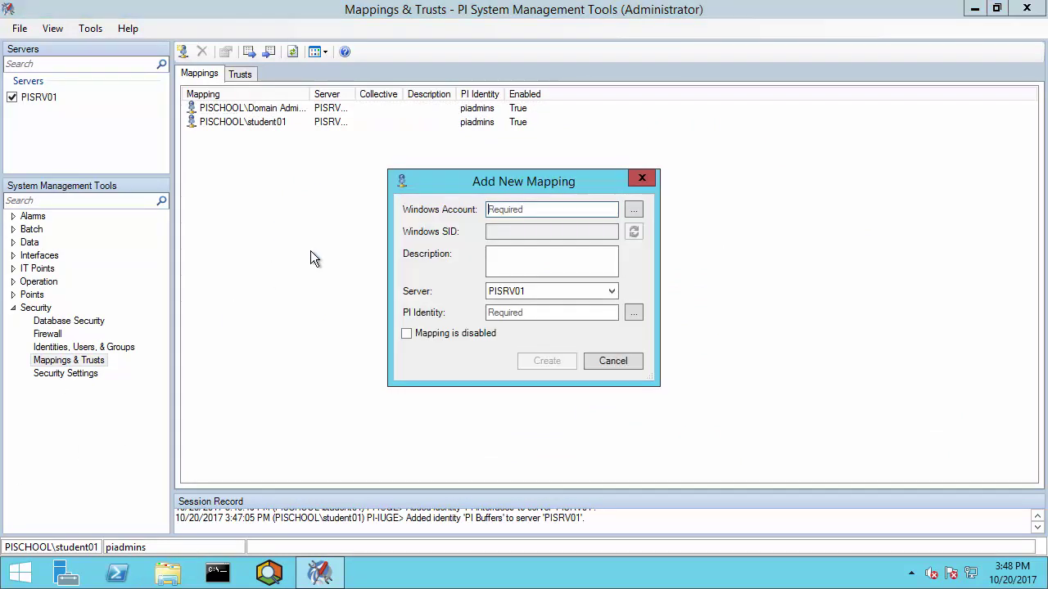
{"action": "left_click", "coordinate": [634, 209]}
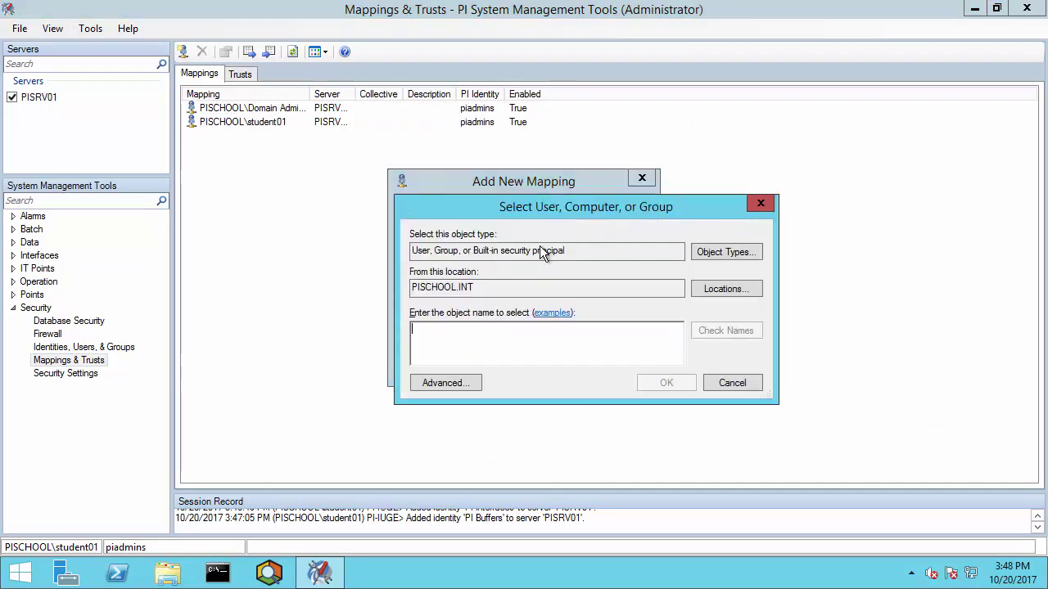
{"action": "type", "text": "svc-interfaces"}
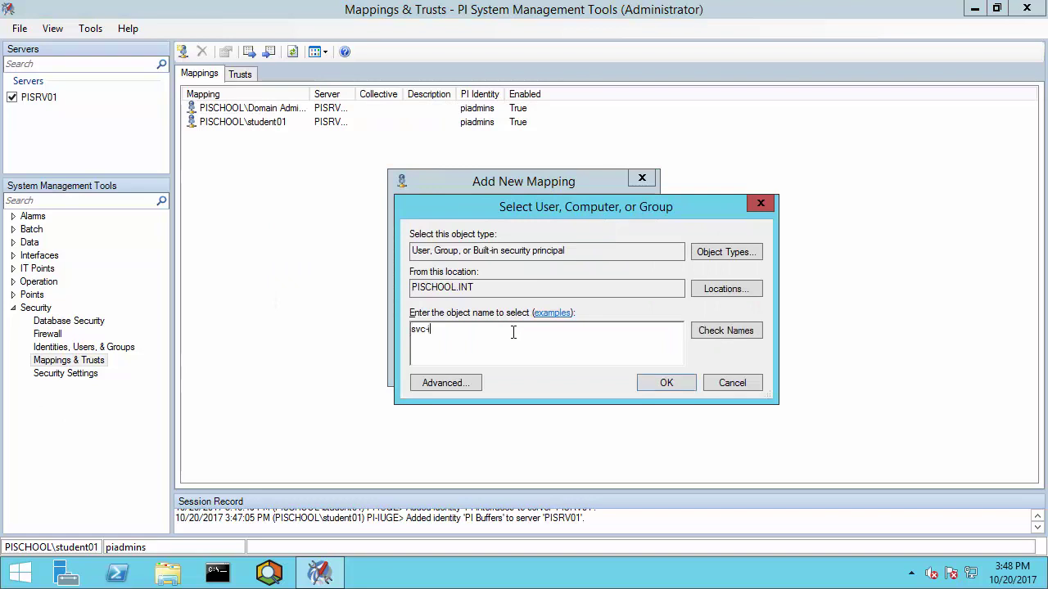
{"action": "left_click", "coordinate": [737, 334]}
{"action": "left_click", "coordinate": [667, 383]}
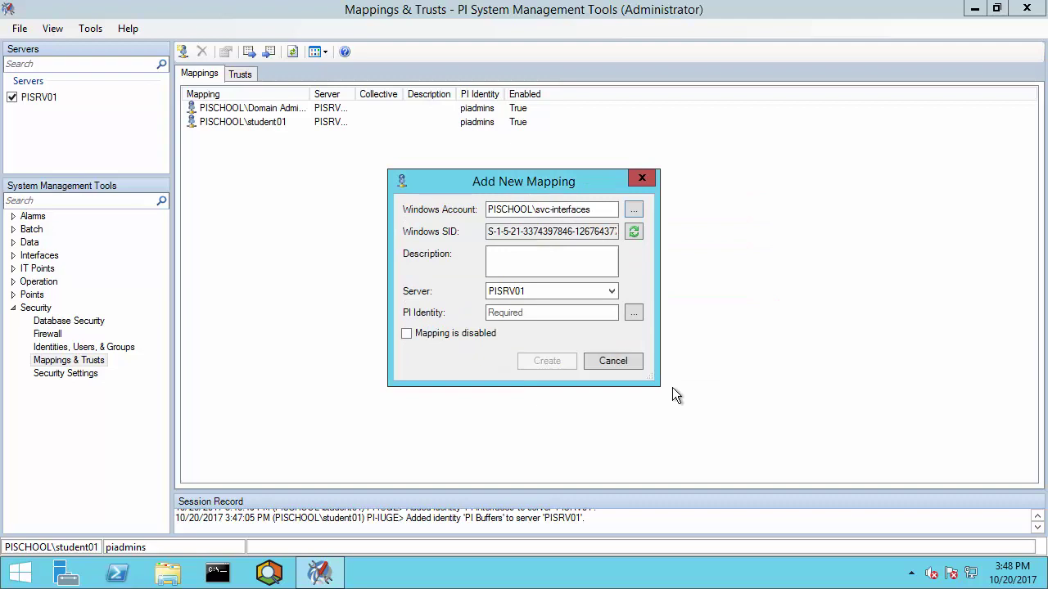
{"action": "left_click", "coordinate": [513, 259]}
{"action": "type", "text": "Mapping for PI Interfaces"}
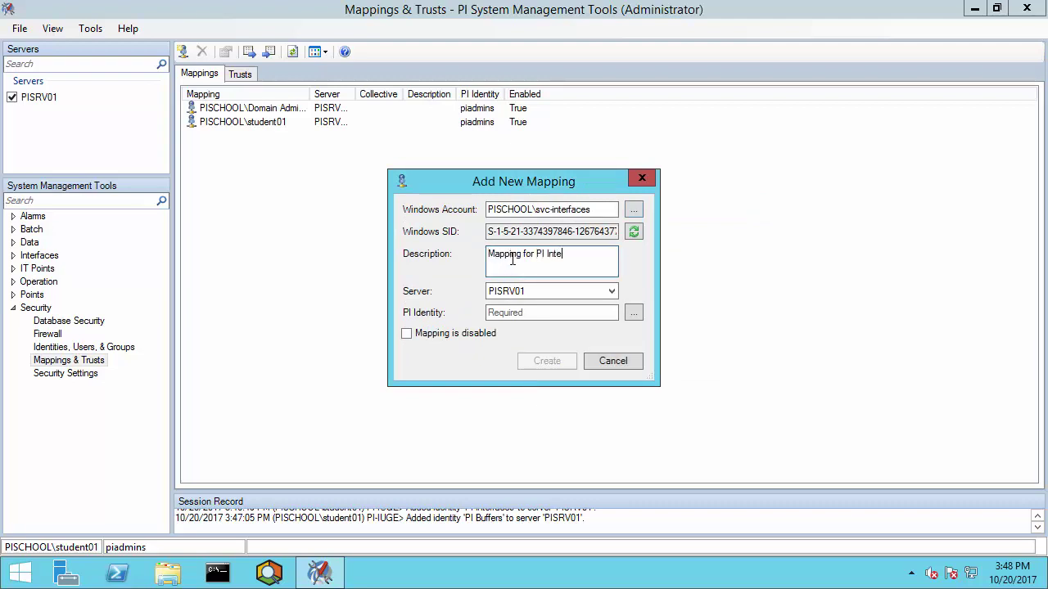
{"action": "left_click", "coordinate": [635, 314]}
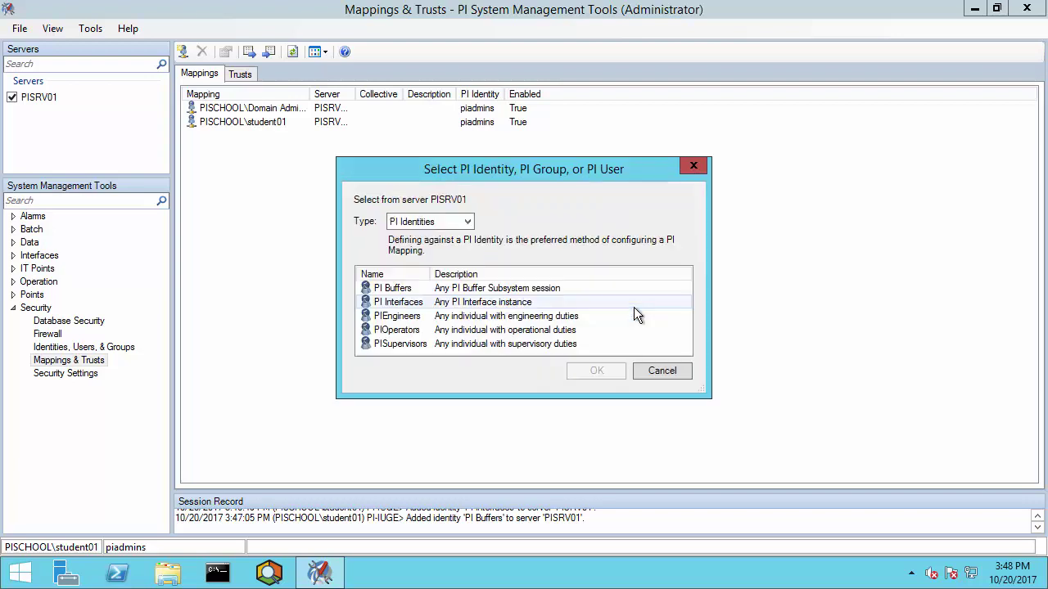
{"action": "left_click", "coordinate": [424, 303]}
{"action": "left_click", "coordinate": [575, 370]}
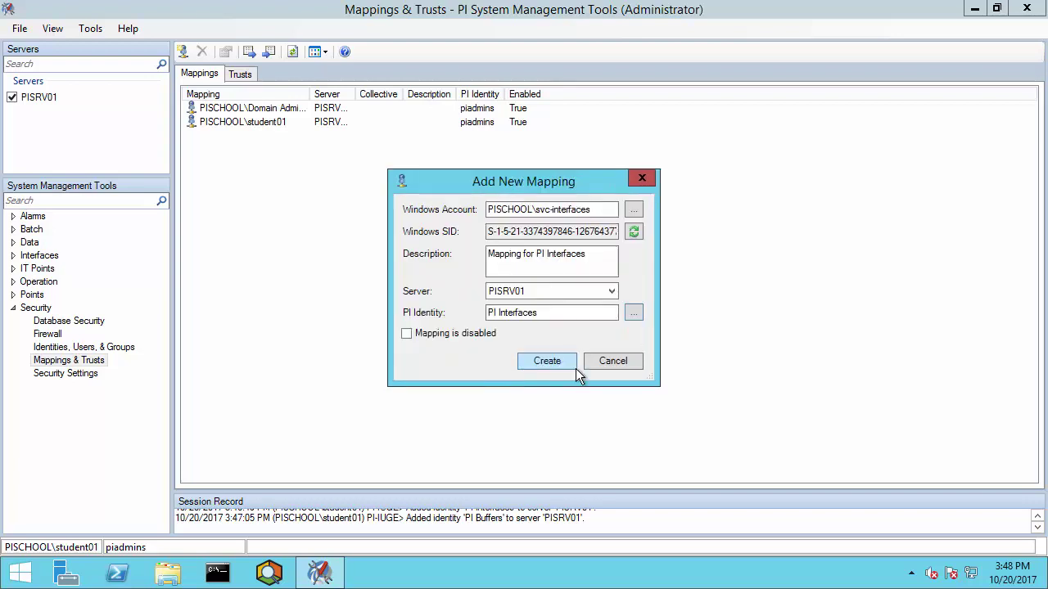
{"action": "left_click", "coordinate": [552, 360]}
Map the svc-buffers account to PI Buffers with the description 'Mapping for PI Buffer Subsystem'
{"action": "right_click", "coordinate": [372, 283]}
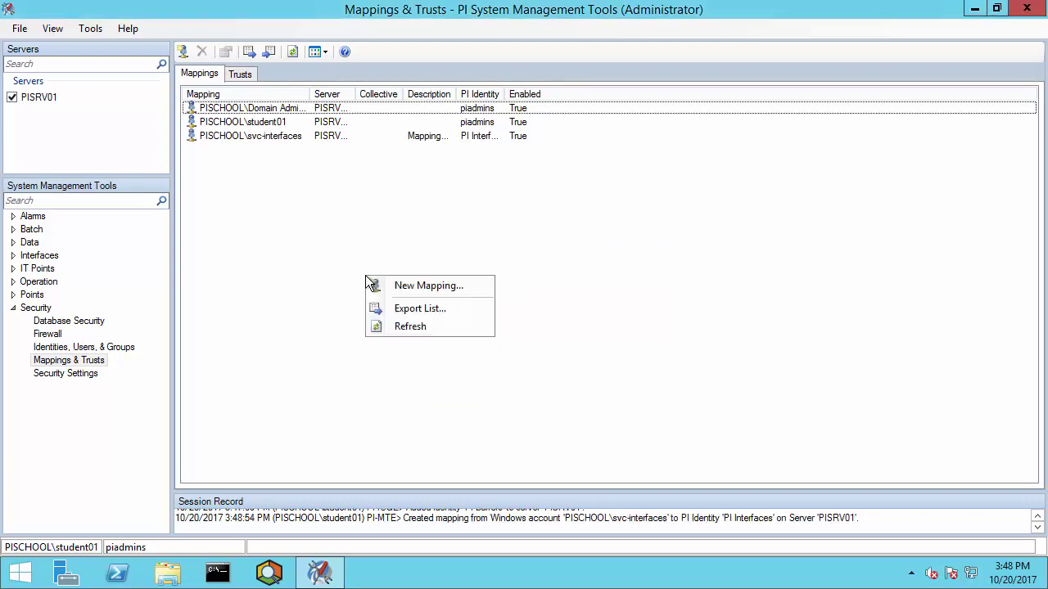
{"action": "left_click", "coordinate": [415, 289]}
{"action": "left_click", "coordinate": [633, 209]}
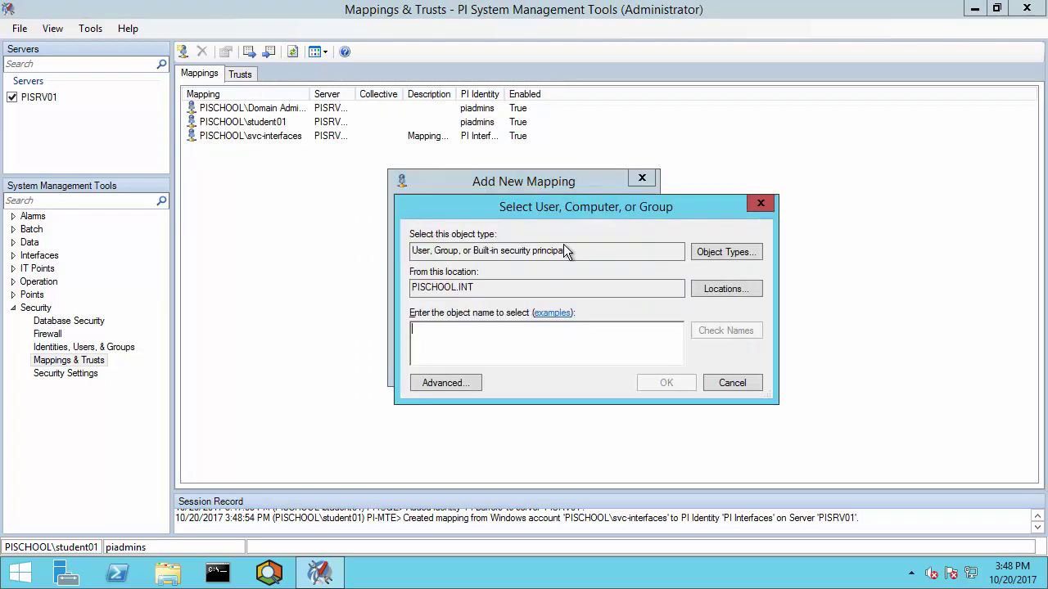
{"action": "type", "text": "s"}
{"action": "type", "text": "c-buffers"}
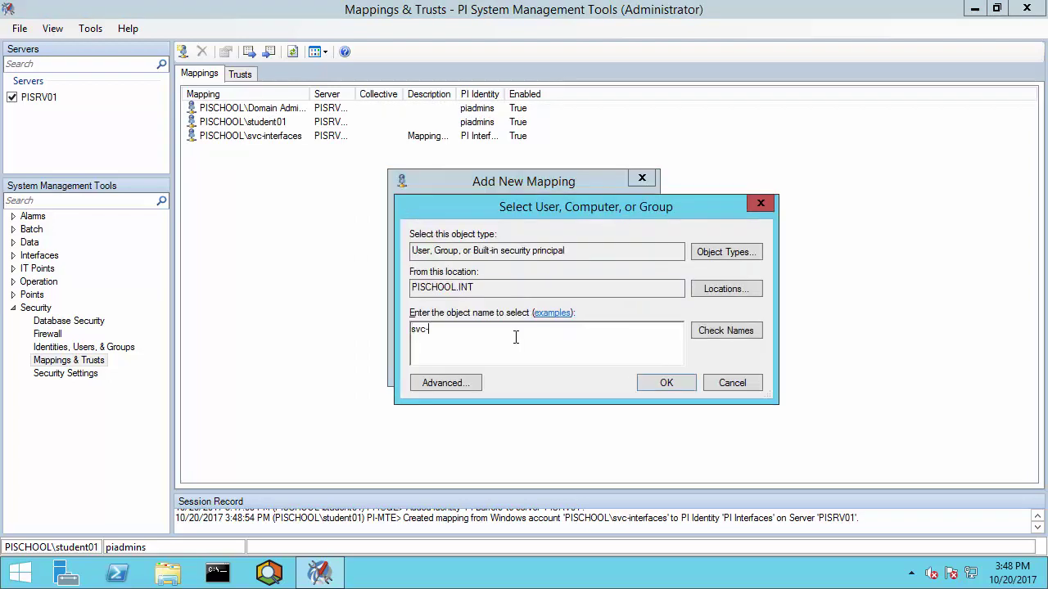
{"action": "left_click", "coordinate": [706, 338]}
{"action": "left_click", "coordinate": [670, 383]}
{"action": "left_click", "coordinate": [577, 267]}
{"action": "type", "text": "Mapping for PI Buffer Subsystem"}
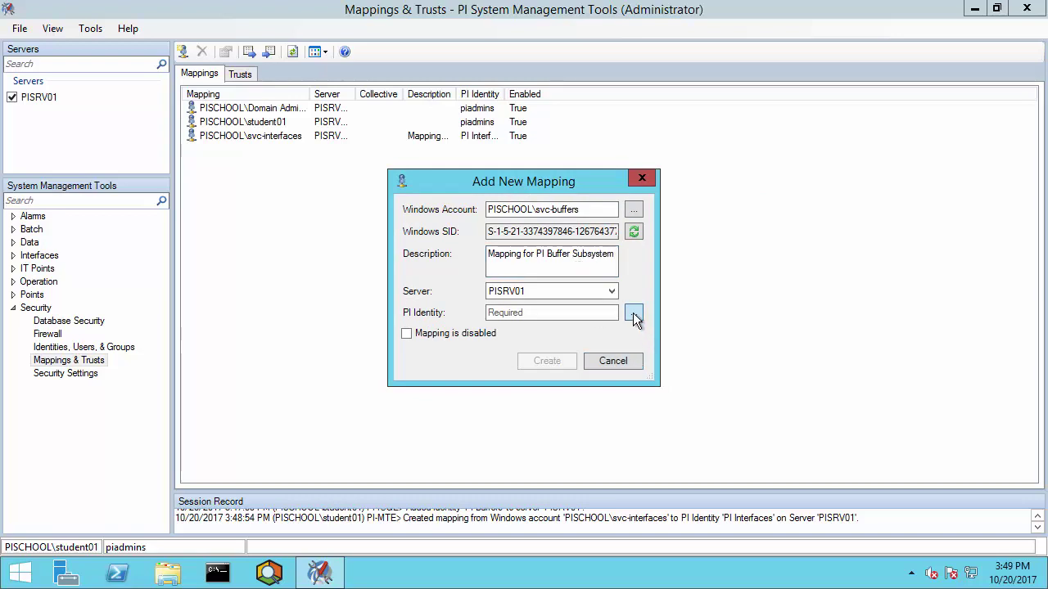
{"action": "left_click", "coordinate": [634, 313]}
{"action": "left_click", "coordinate": [392, 288]}
{"action": "left_click", "coordinate": [582, 366]}
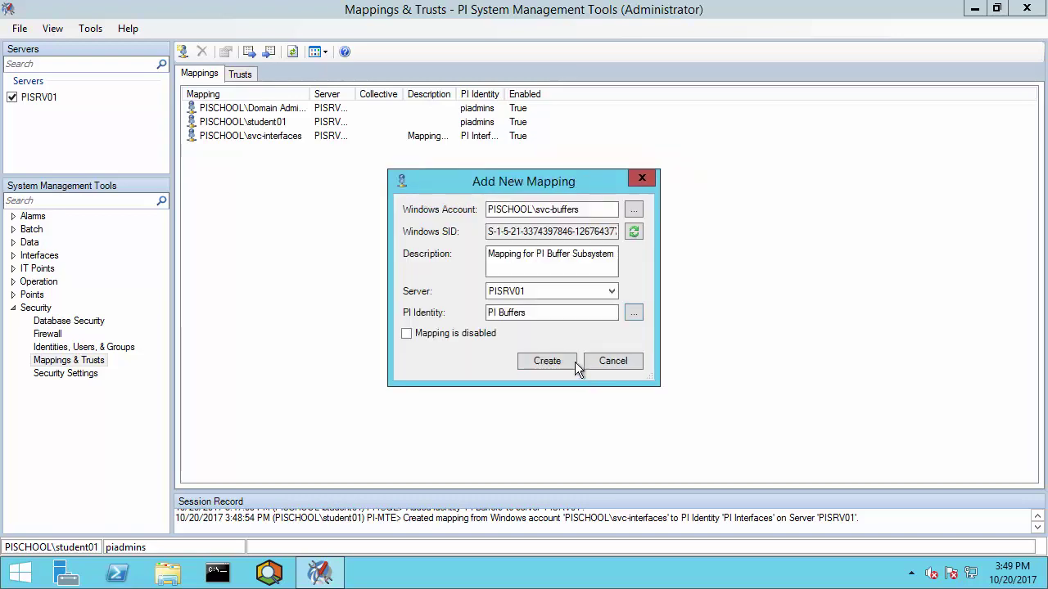
{"action": "left_click", "coordinate": [561, 363]}
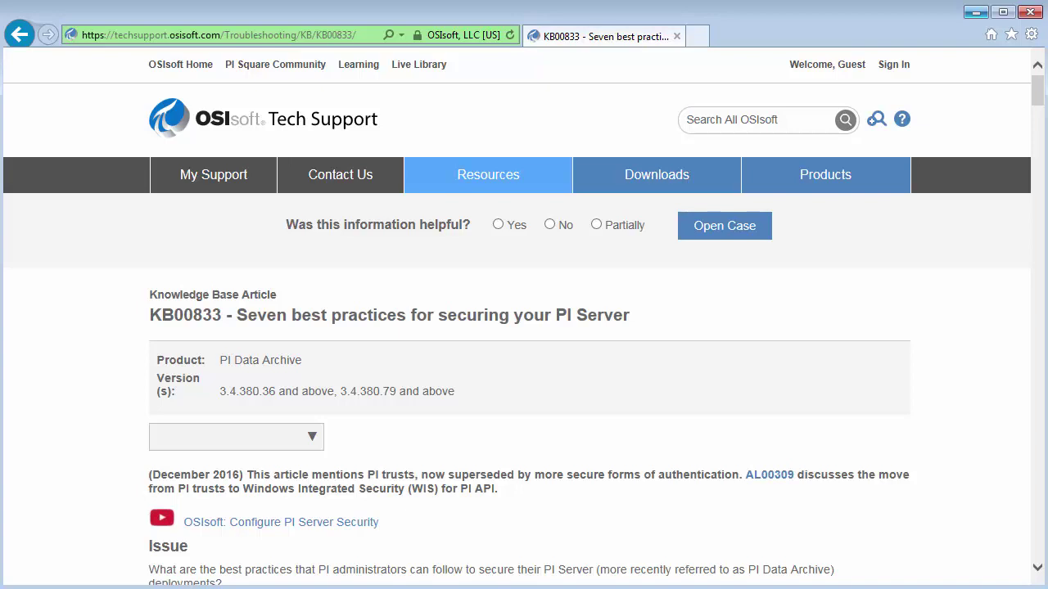
Highlight Table 5.3's PIPOINT DBSecurity, PtSecurity and DataSecurity write requirements
{"action": "left_click_drag", "start_coordinate": [1039, 96], "coordinate": [1042, 392]}
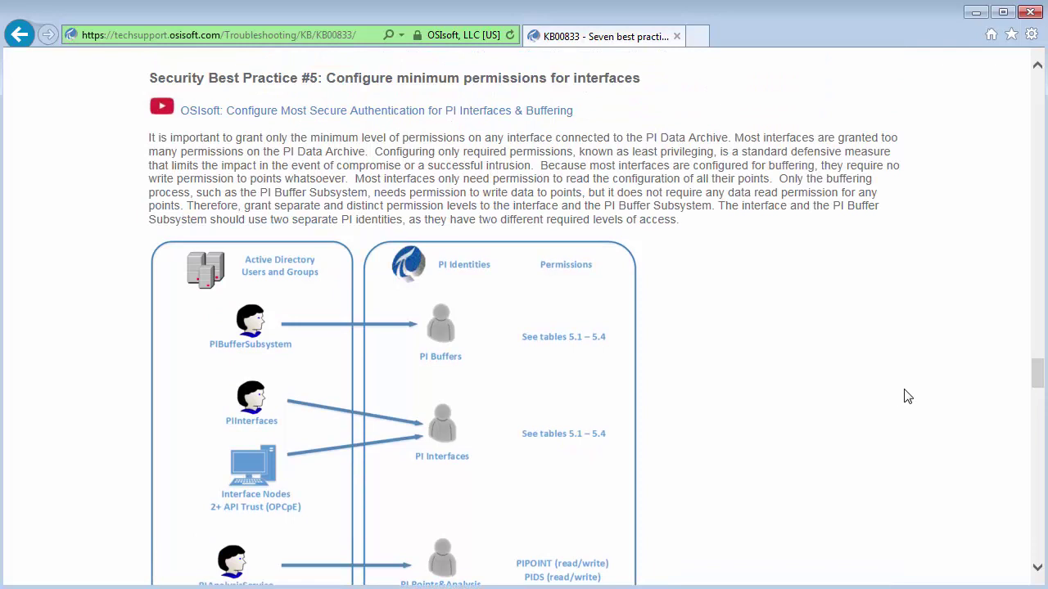
{"action": "left_click_drag", "start_coordinate": [1040, 378], "coordinate": [1041, 410]}
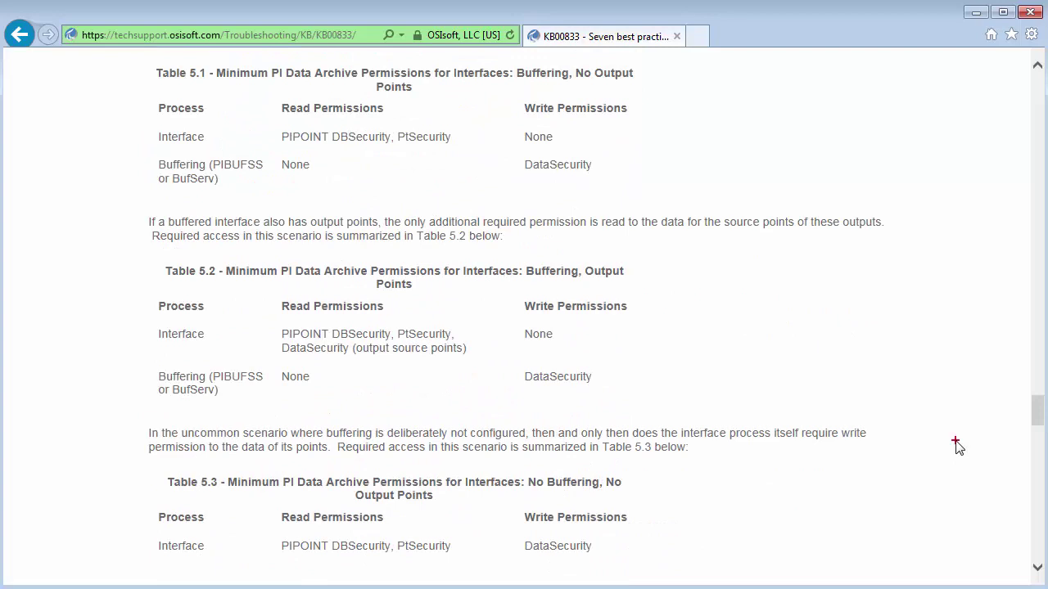
{"action": "left_click_drag", "start_coordinate": [139, 465], "coordinate": [653, 573]}
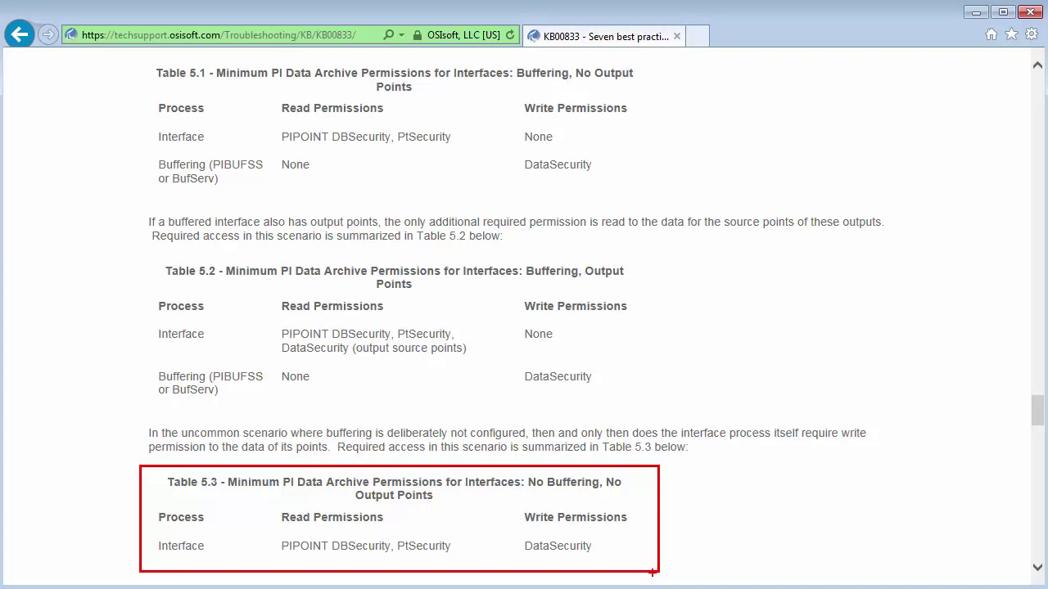
{"action": "left_click_drag", "start_coordinate": [274, 536], "coordinate": [390, 562]}
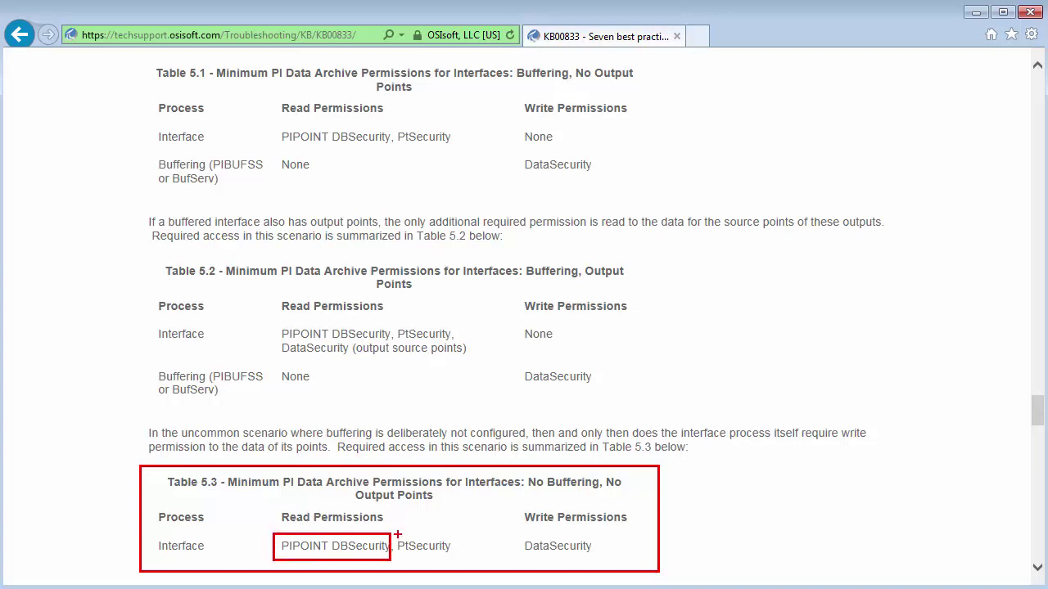
{"action": "mouse_move", "coordinate": [395, 534]}
{"action": "left_mouse_down"}
{"action": "mouse_move", "coordinate": [417, 558]}
{"action": "mouse_move", "coordinate": [461, 560]}
{"action": "left_mouse_up"}
{"action": "mouse_move", "coordinate": [519, 534]}
{"action": "left_mouse_down"}
{"action": "mouse_move", "coordinate": [565, 562]}
{"action": "mouse_move", "coordinate": [600, 560]}
{"action": "left_mouse_up"}
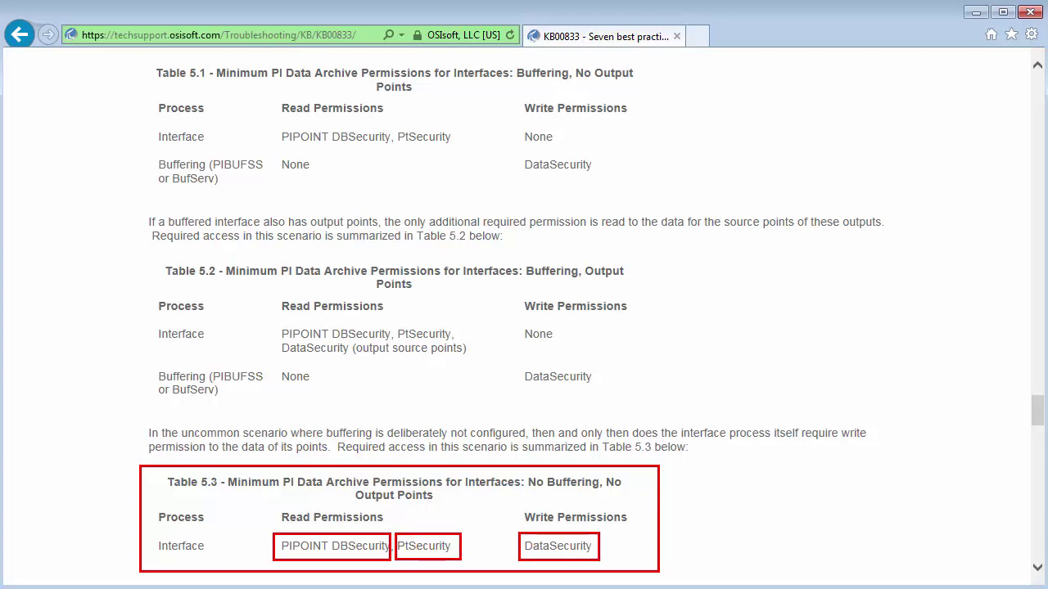
{"action": "key", "text": "Escape"}
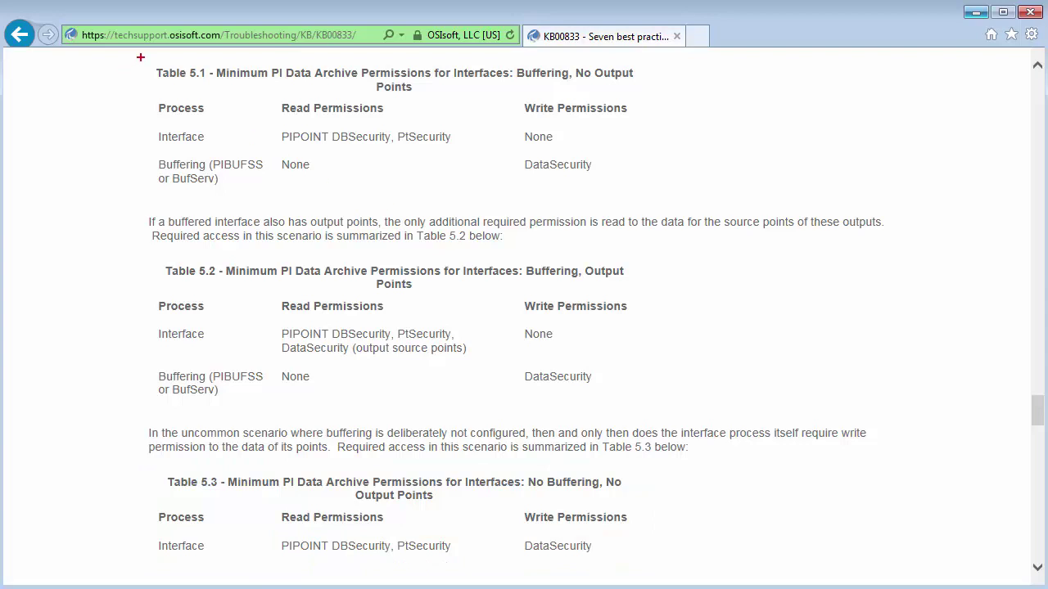
Highlight Table 5.1's PIPOINT DBSecurity requirement
{"action": "mouse_move", "coordinate": [136, 56]}
{"action": "left_mouse_down"}
{"action": "mouse_move", "coordinate": [245, 176]}
{"action": "mouse_move", "coordinate": [676, 198]}
{"action": "left_mouse_up"}
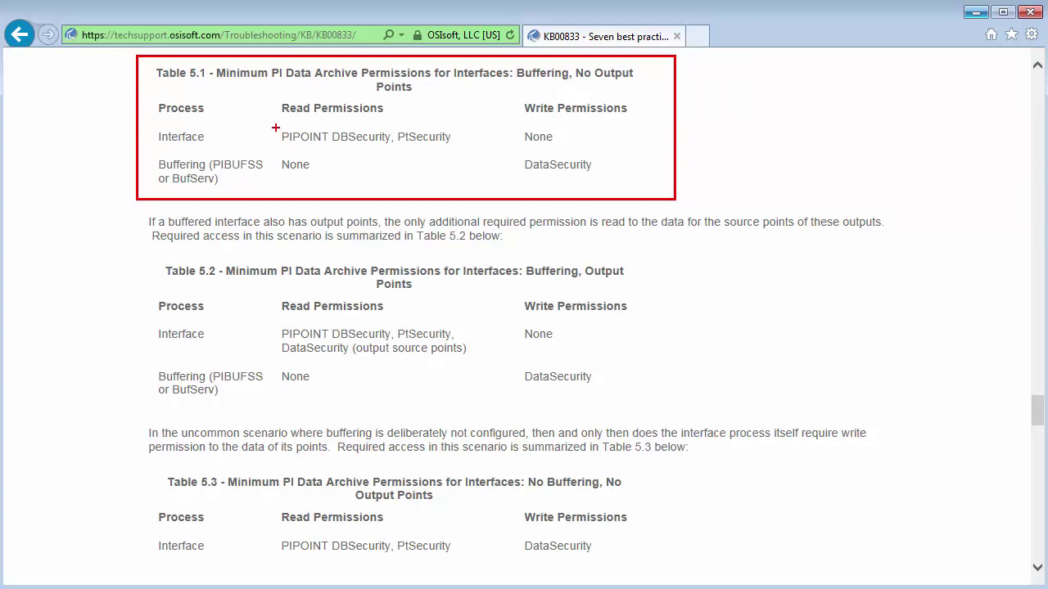
{"action": "mouse_move", "coordinate": [274, 124]}
{"action": "left_mouse_down"}
{"action": "mouse_move", "coordinate": [310, 149]}
{"action": "mouse_move", "coordinate": [396, 151]}
{"action": "left_mouse_up"}
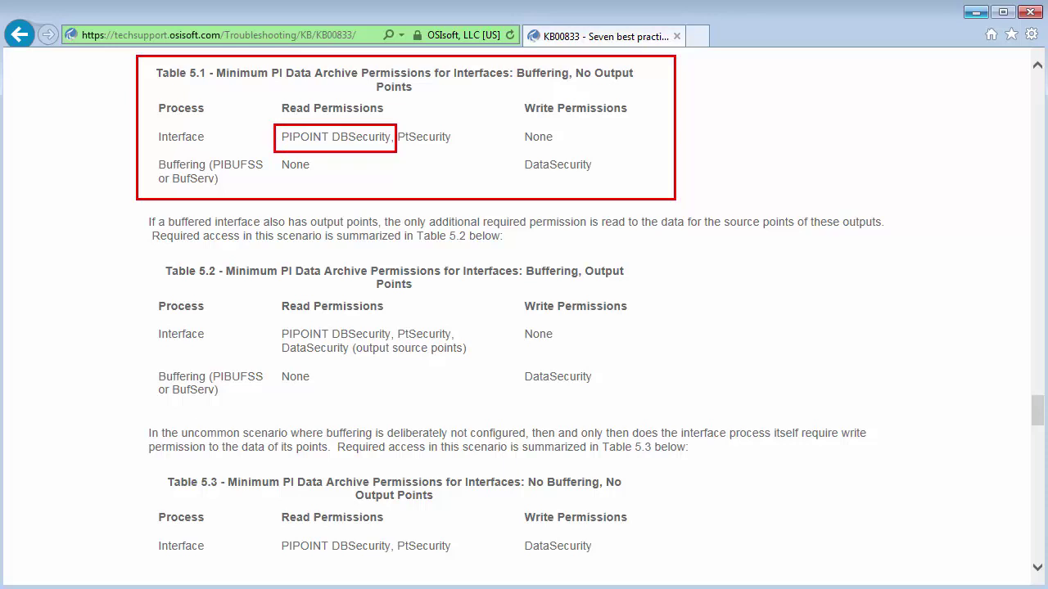
{"action": "key", "text": "Escape"}
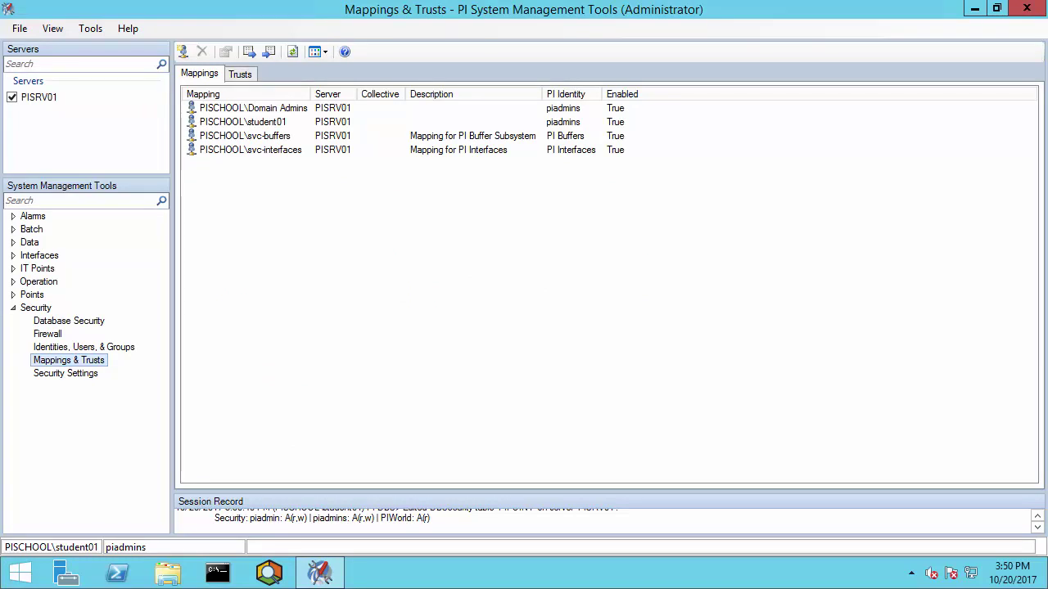
Add PI Interfaces to the PIPOINT database security with Read only, and apply
{"action": "left_click", "coordinate": [69, 324]}
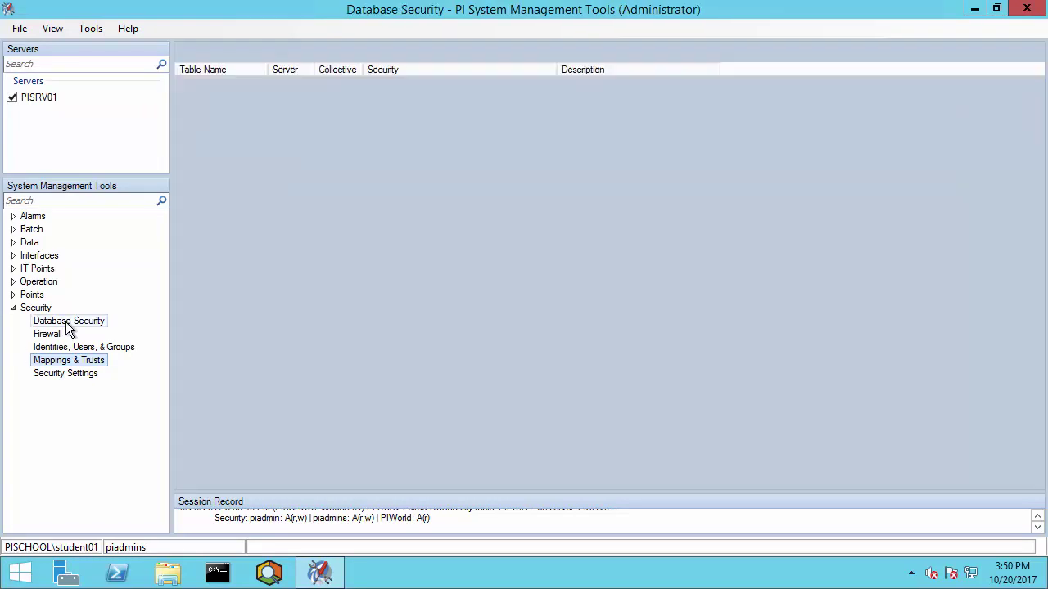
{"action": "left_click", "coordinate": [196, 281]}
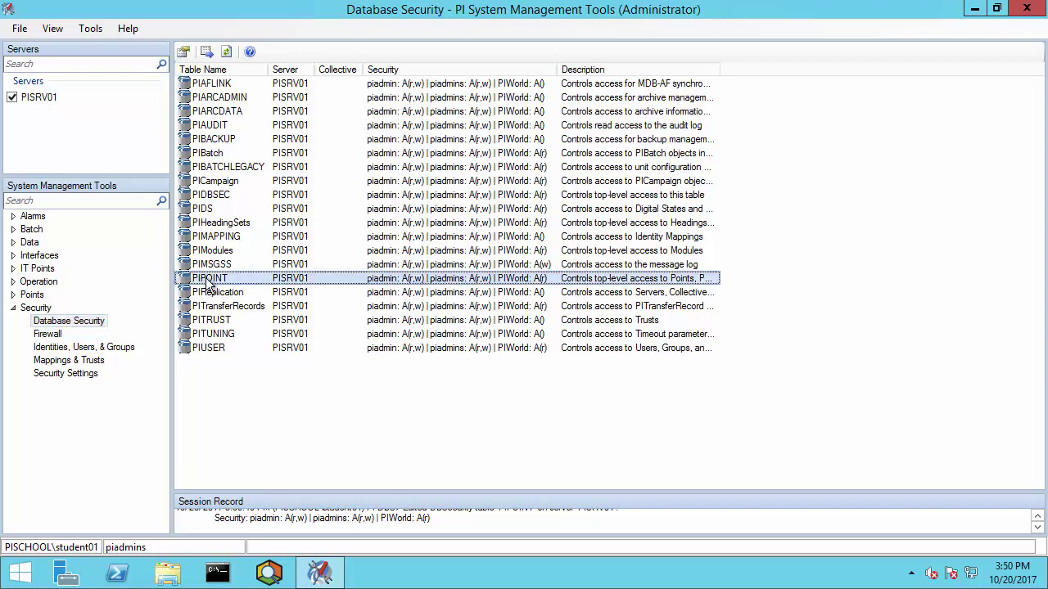
{"action": "right_click", "coordinate": [207, 280]}
{"action": "left_click", "coordinate": [242, 332]}
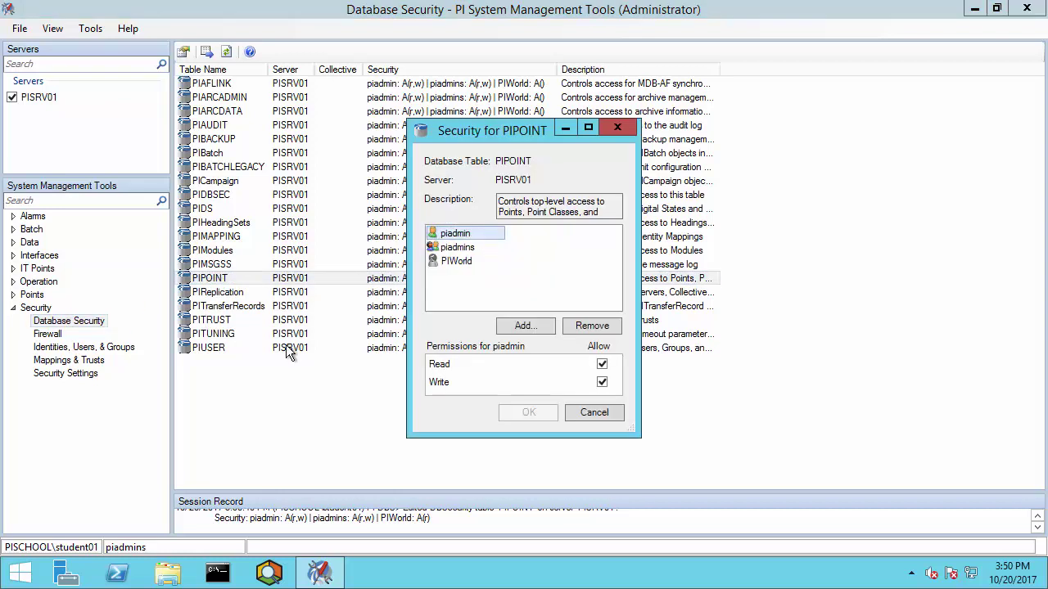
{"action": "left_click", "coordinate": [522, 326]}
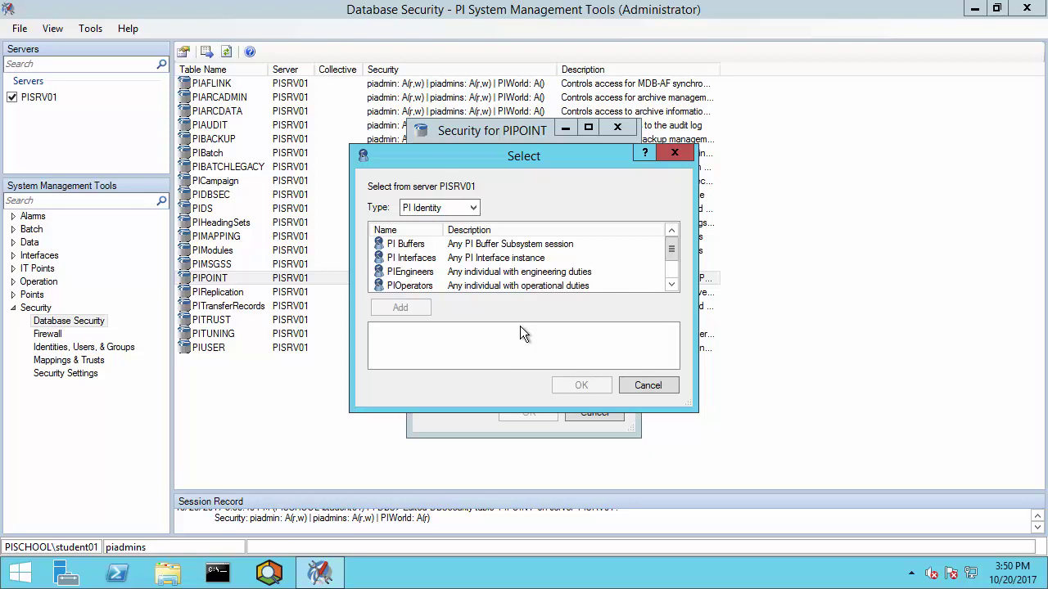
{"action": "left_click", "coordinate": [401, 258]}
{"action": "left_click", "coordinate": [401, 308]}
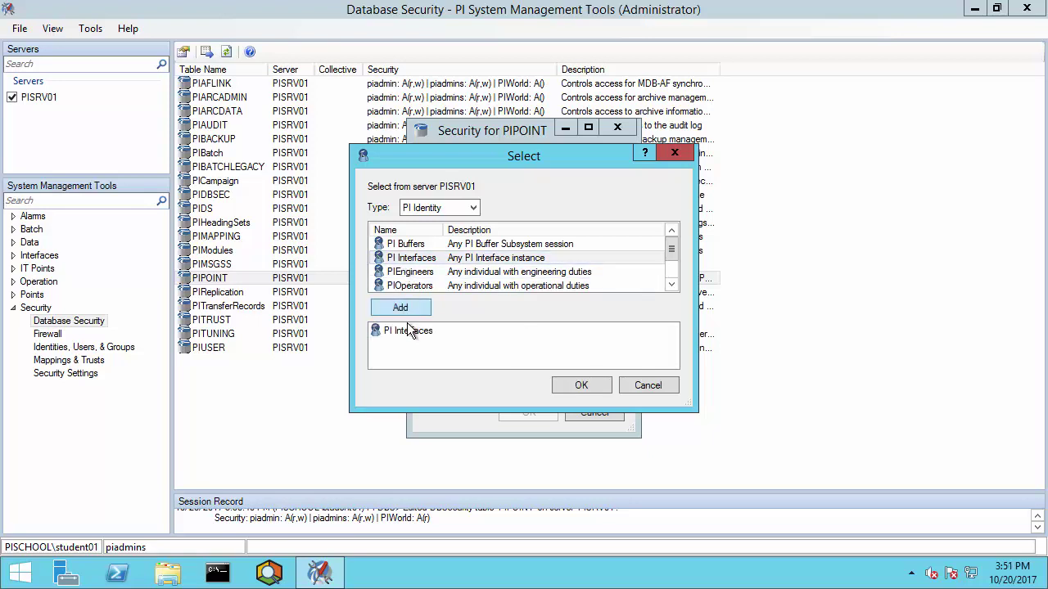
{"action": "left_click", "coordinate": [577, 385]}
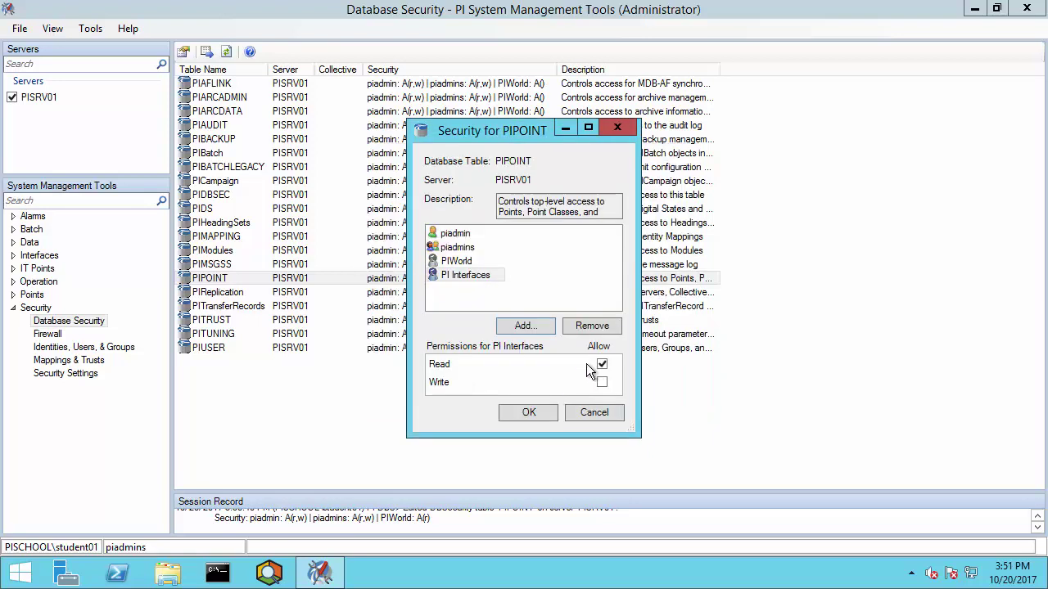
{"action": "left_click_drag", "start_coordinate": [567, 348], "coordinate": [619, 377]}
{"action": "key", "text": "Escape"}
{"action": "left_click", "coordinate": [536, 412]}
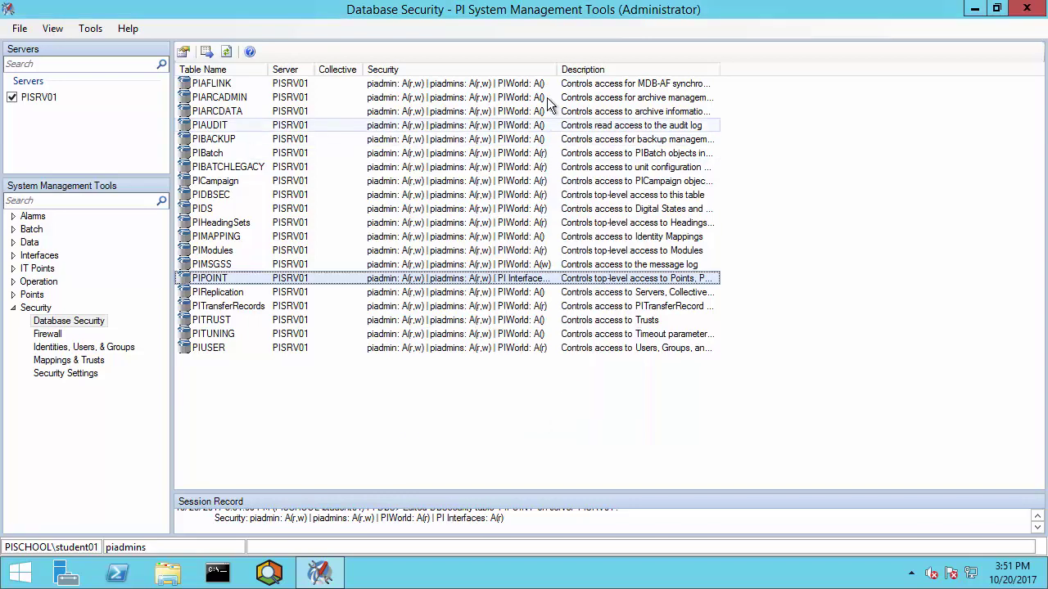
Widen the Security column to confirm PI Interfaces' read access on PIPOINT
{"action": "double_click", "coordinate": [555, 69]}
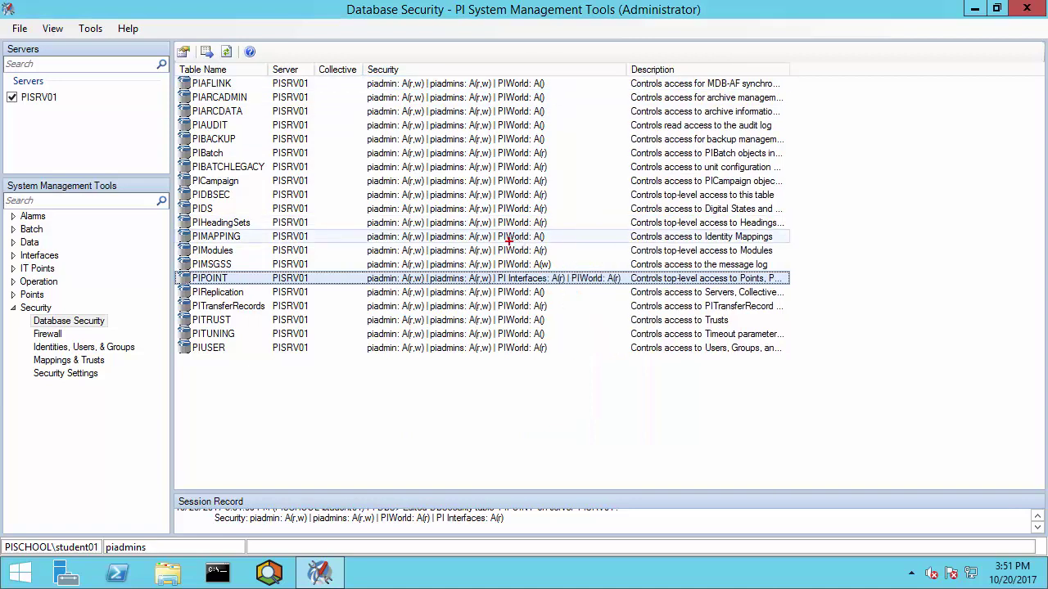
{"action": "mouse_move", "coordinate": [483, 262]}
{"action": "left_mouse_down"}
{"action": "mouse_move", "coordinate": [501, 279]}
{"action": "mouse_move", "coordinate": [584, 295]}
{"action": "left_mouse_up"}
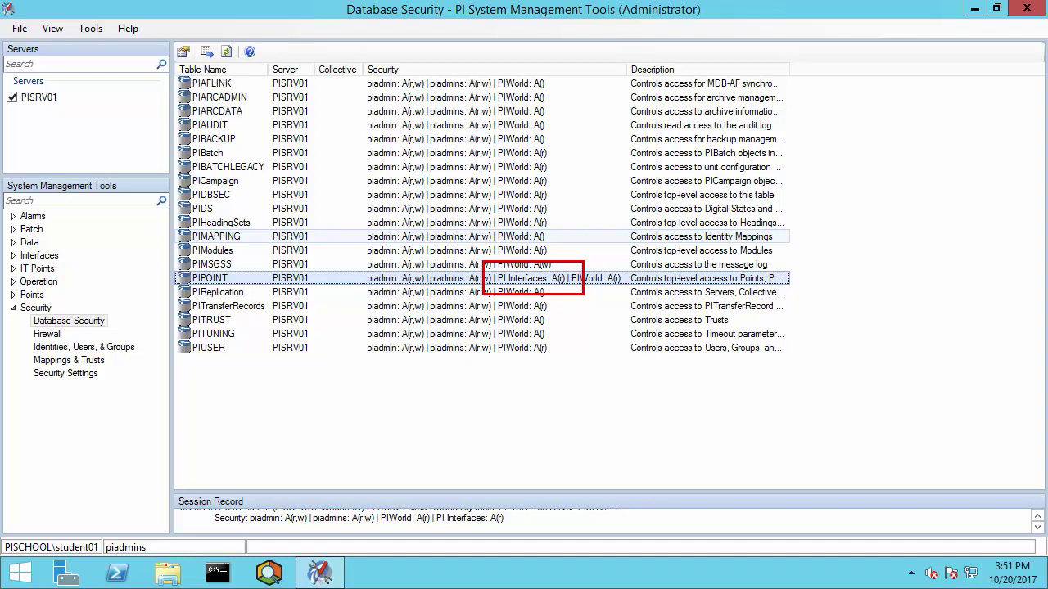
{"action": "key", "text": "Escape"}
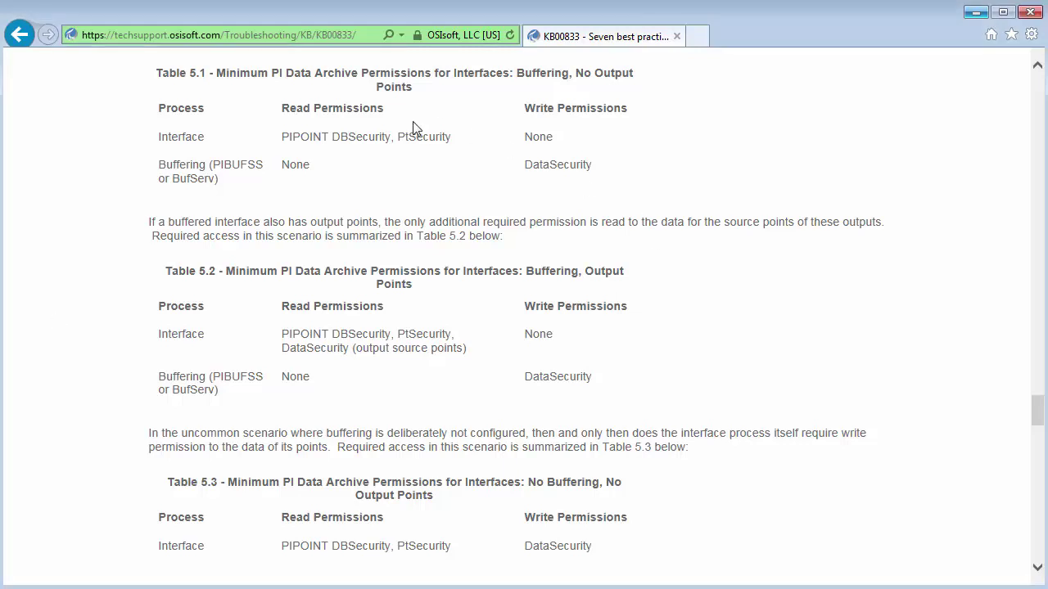
Highlight Table 5.1's PtSecurity requirement, then expand the Points tools in PI SMT
{"action": "mouse_move", "coordinate": [390, 124]}
{"action": "left_mouse_down"}
{"action": "mouse_move", "coordinate": [424, 152]}
{"action": "mouse_move", "coordinate": [602, 182]}
{"action": "left_mouse_up"}
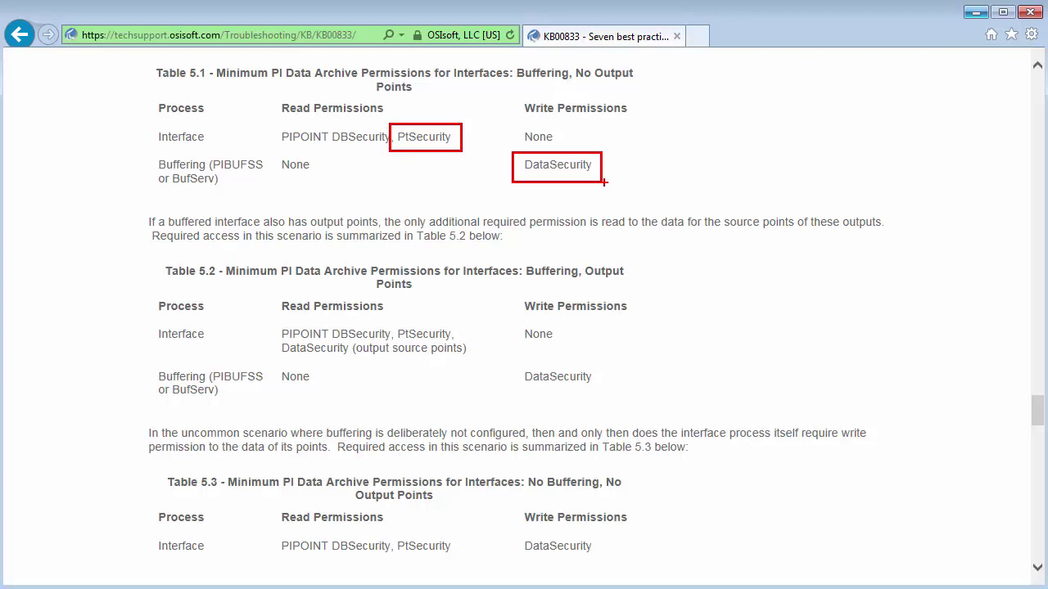
{"action": "key", "text": "Escape"}
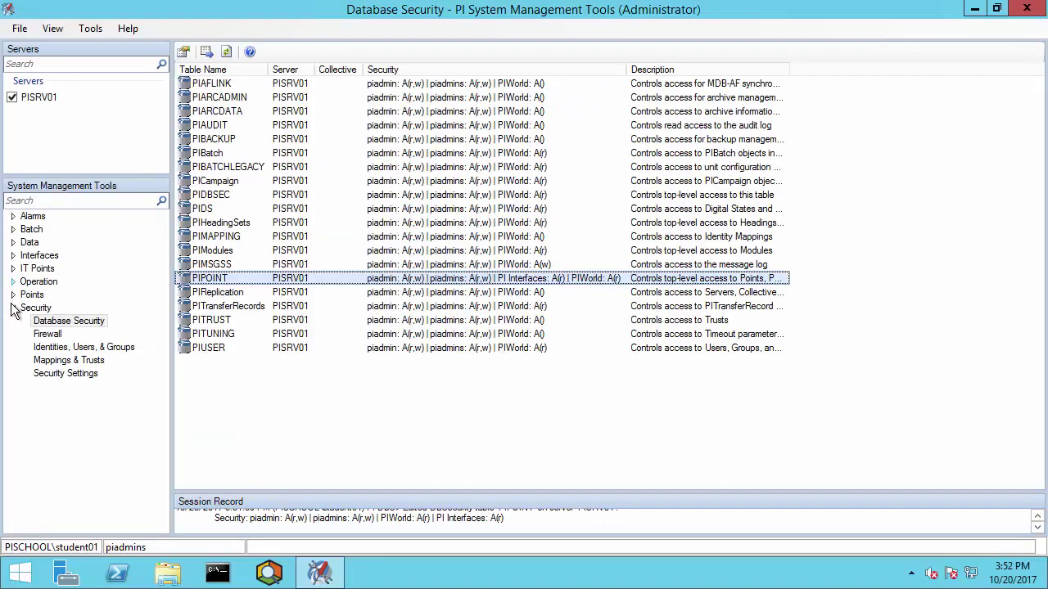
{"action": "left_click", "coordinate": [13, 294]}
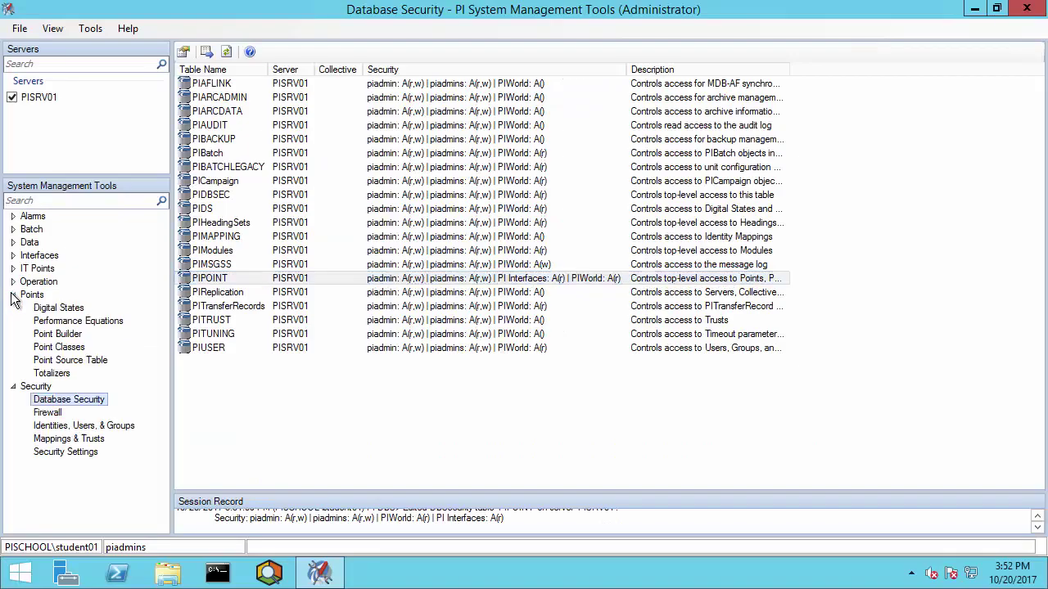
Search for point source OPC* tags and load Pump1.BearingTemp into Point Builder
{"action": "left_click", "coordinate": [43, 334]}
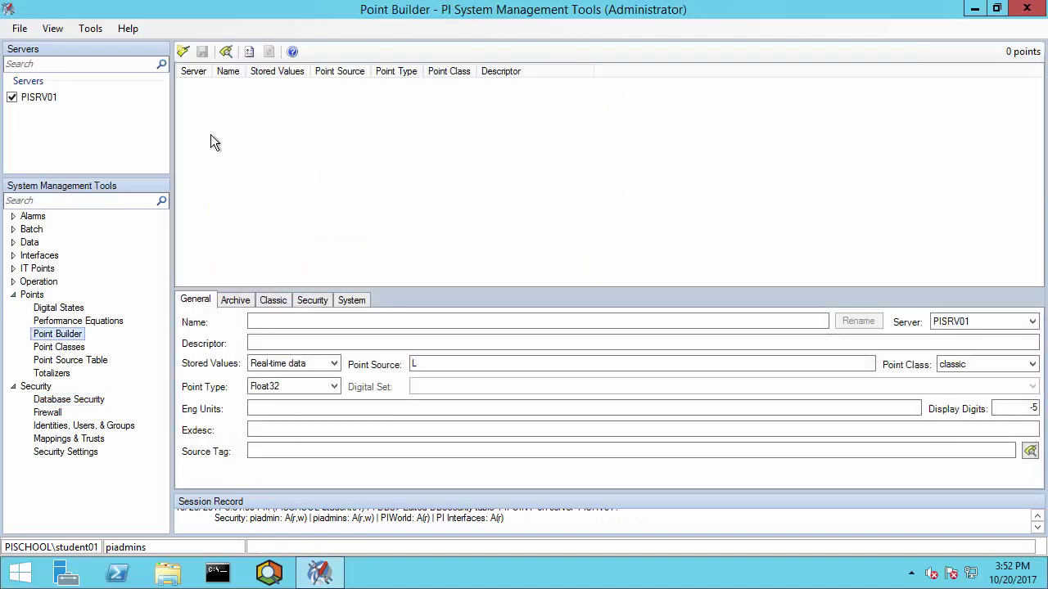
{"action": "left_click", "coordinate": [227, 51]}
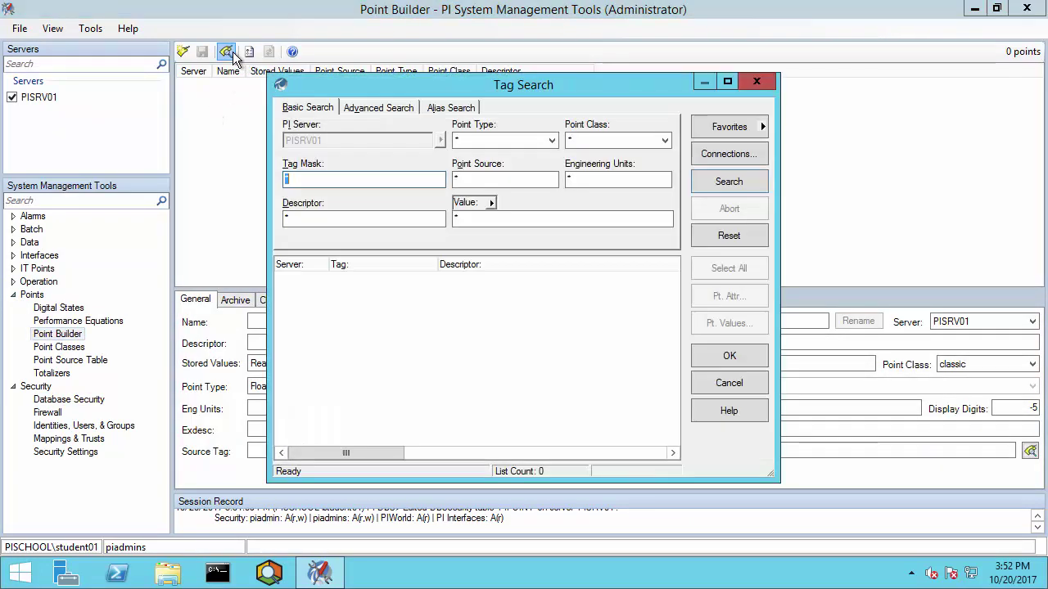
{"action": "left_click", "coordinate": [489, 180]}
{"action": "type", "text": "OPC"}
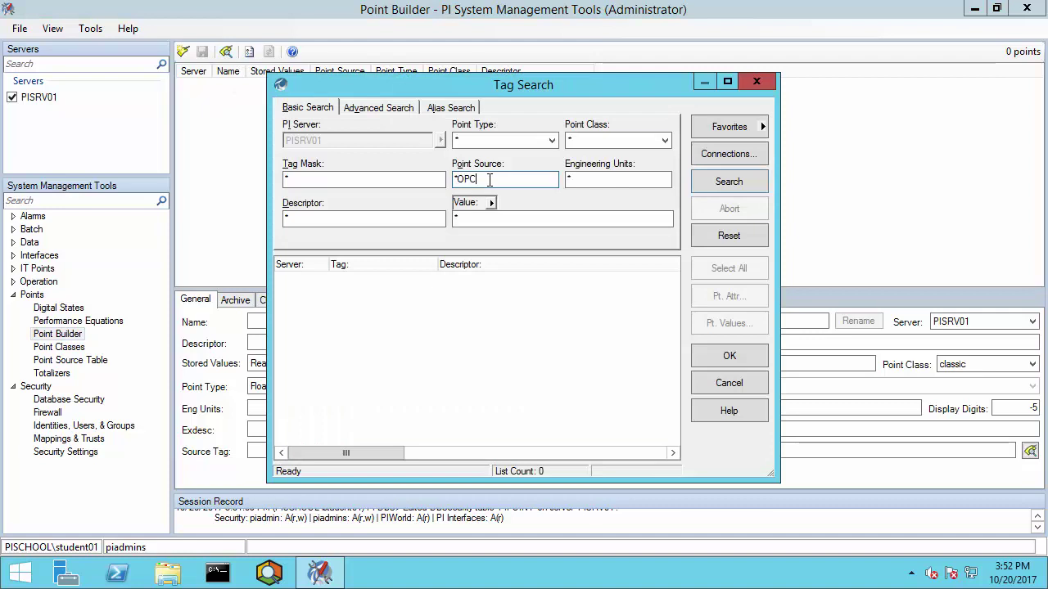
{"action": "type", "text": "*"}
{"action": "key", "text": "Return"}
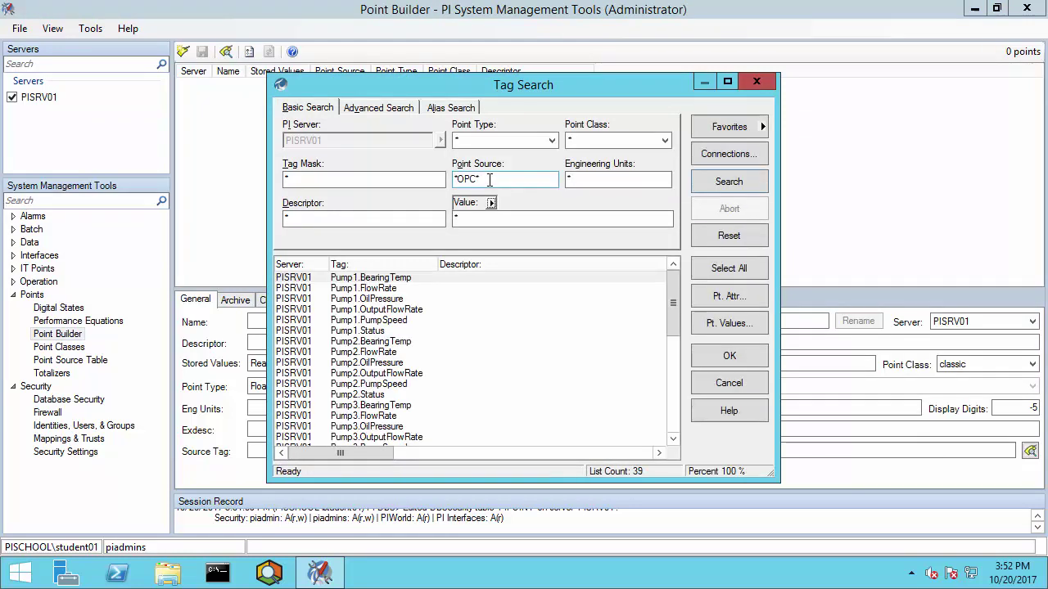
{"action": "left_click", "coordinate": [393, 279]}
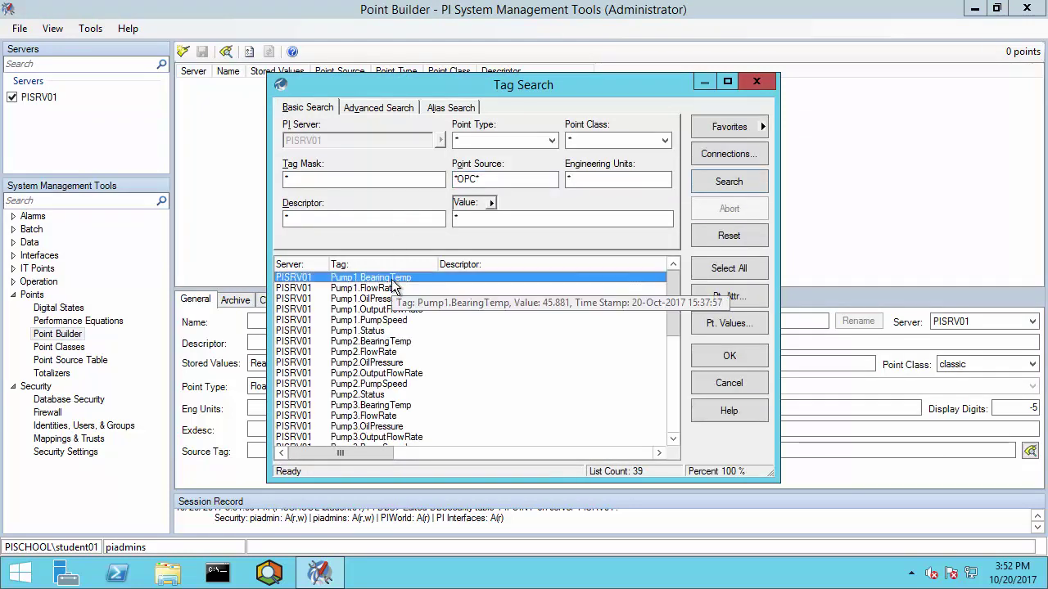
{"action": "left_click", "coordinate": [737, 358]}
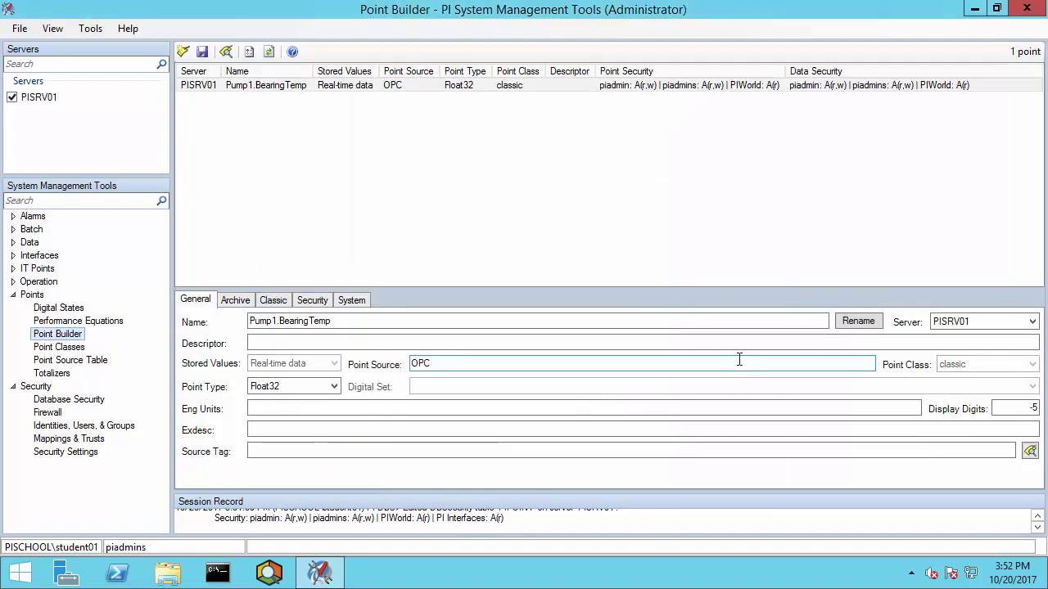
Add PI Interfaces with Read access to the point's Point Security
{"action": "left_click", "coordinate": [309, 300]}
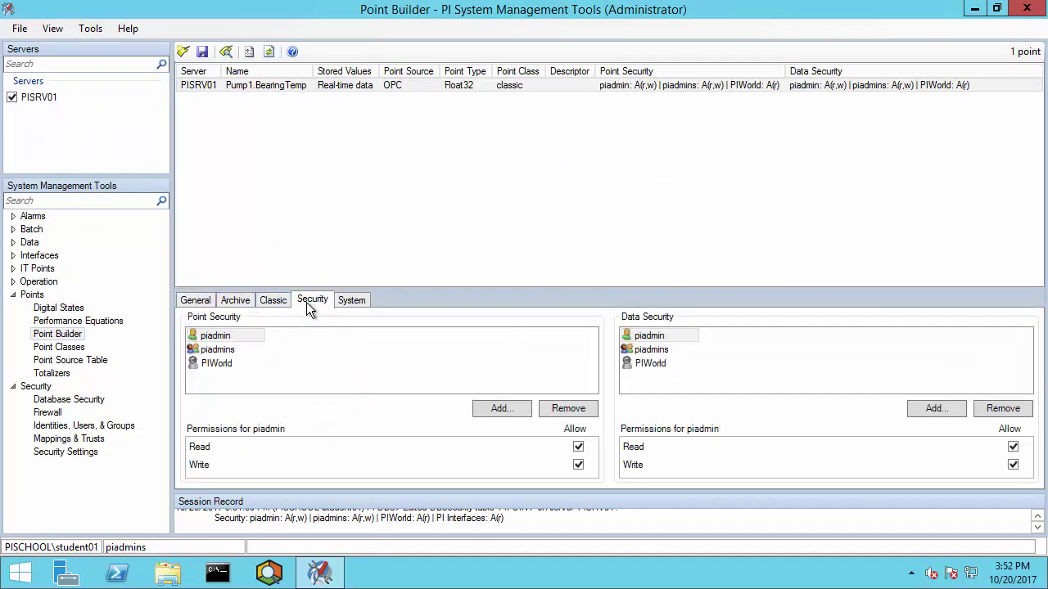
{"action": "left_click", "coordinate": [498, 408]}
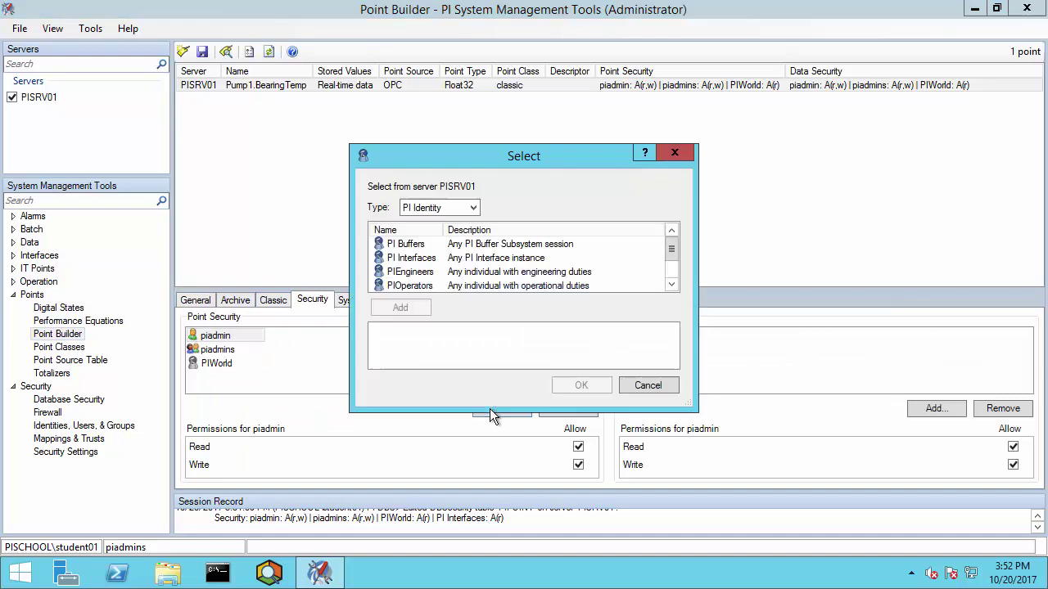
{"action": "left_click", "coordinate": [416, 260]}
{"action": "left_click", "coordinate": [412, 308]}
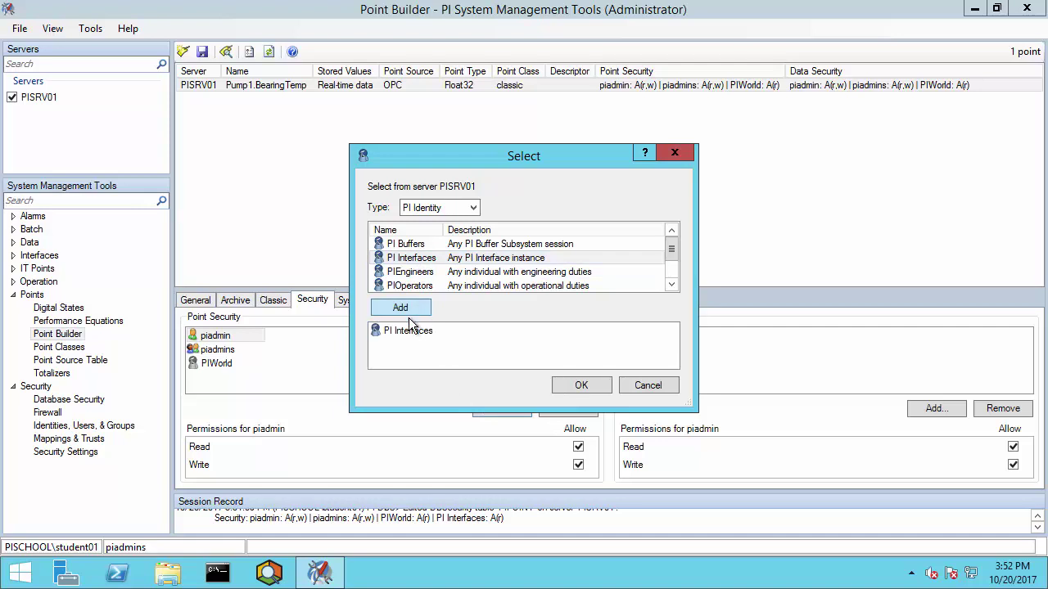
{"action": "left_click", "coordinate": [558, 385]}
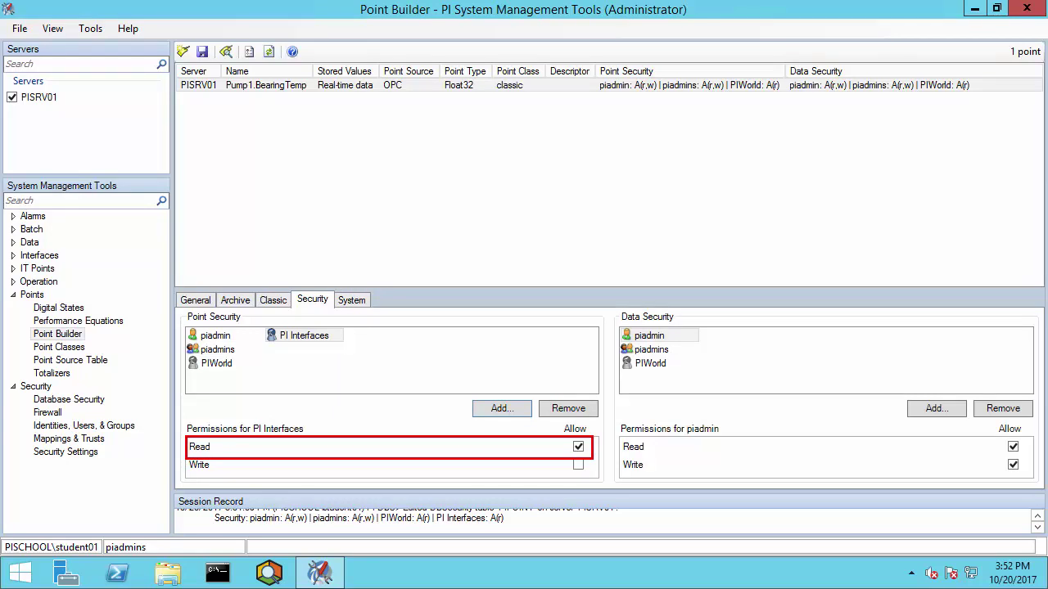
Add PI Buffers to Data Security with write-only permission
{"action": "left_click", "coordinate": [936, 408]}
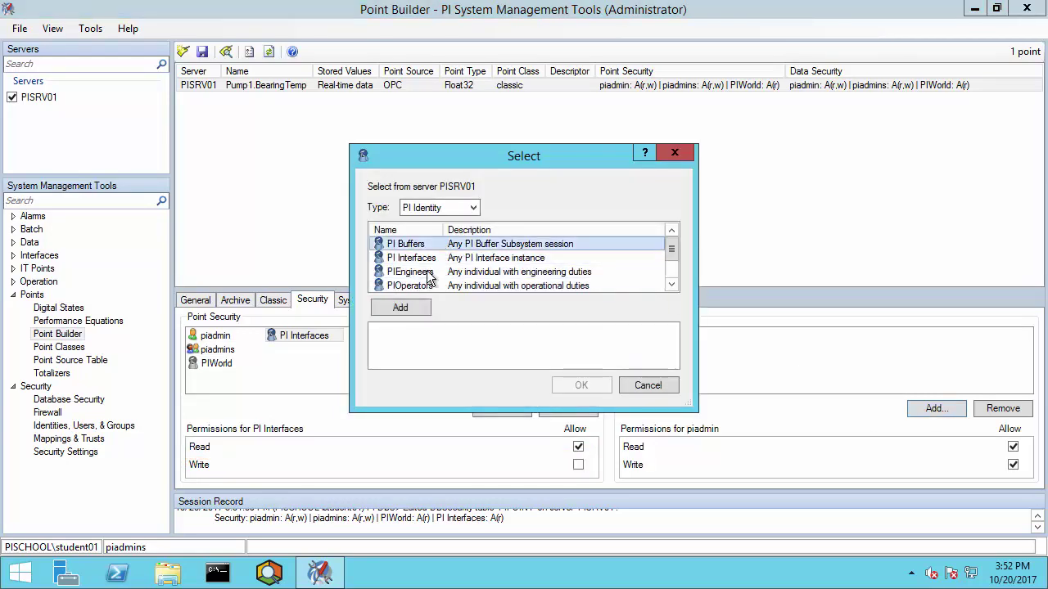
{"action": "left_click", "coordinate": [400, 309]}
{"action": "left_click", "coordinate": [564, 383]}
{"action": "left_click", "coordinate": [1012, 447]}
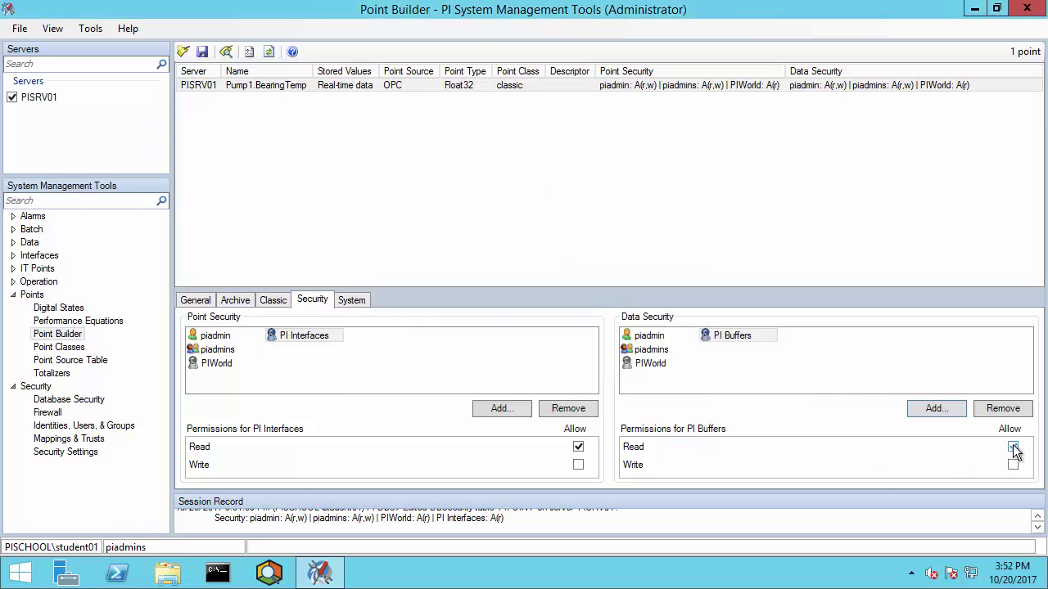
{"action": "left_click", "coordinate": [1012, 464]}
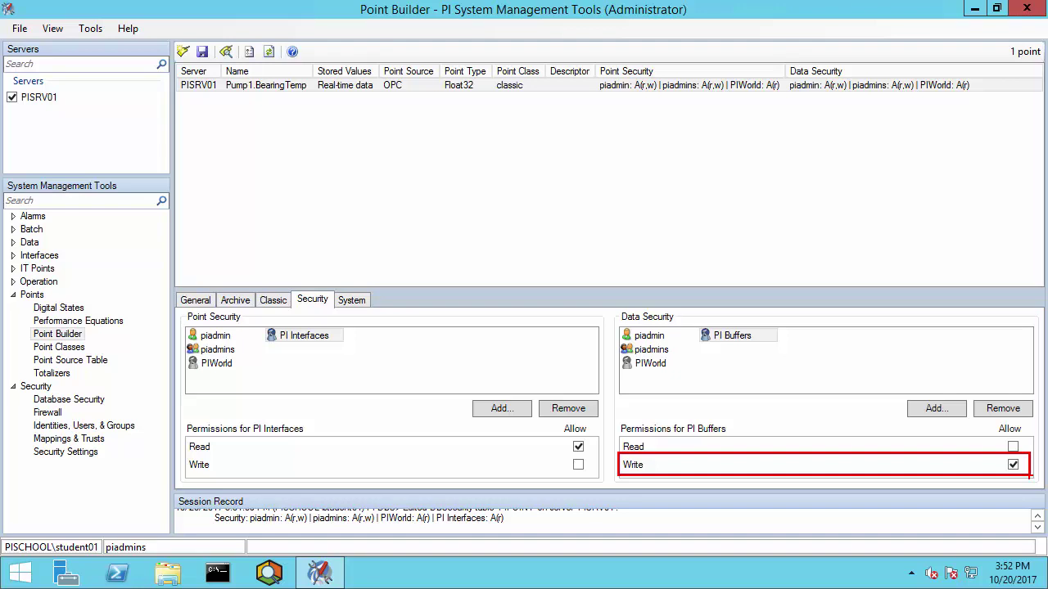
Save Pump1.BearingTemp, reload it, and verify the PI Interfaces and PI Buffers permissions
{"action": "left_click", "coordinate": [202, 52]}
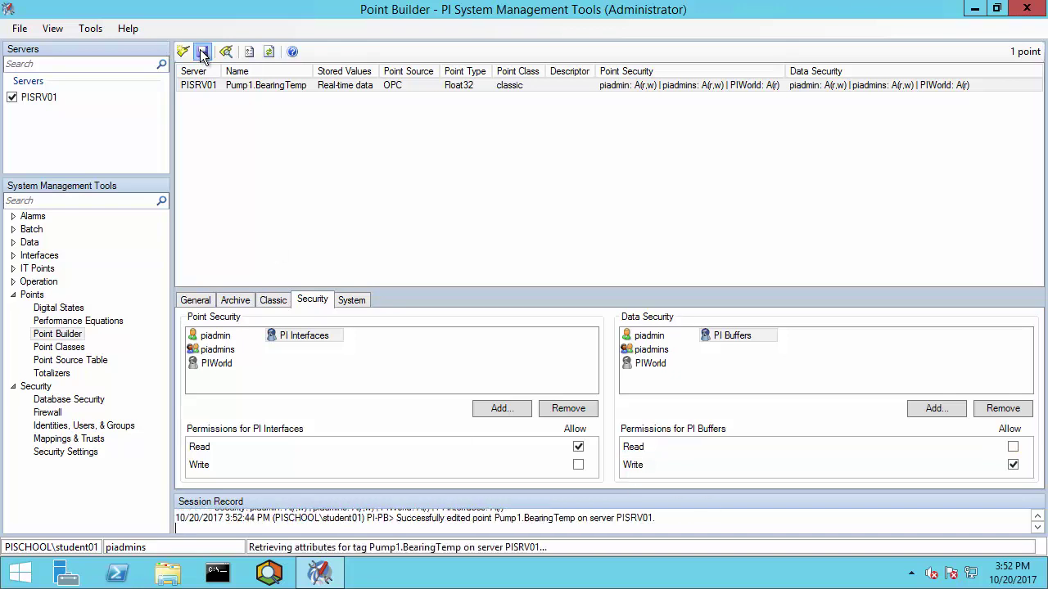
{"action": "left_click", "coordinate": [260, 86]}
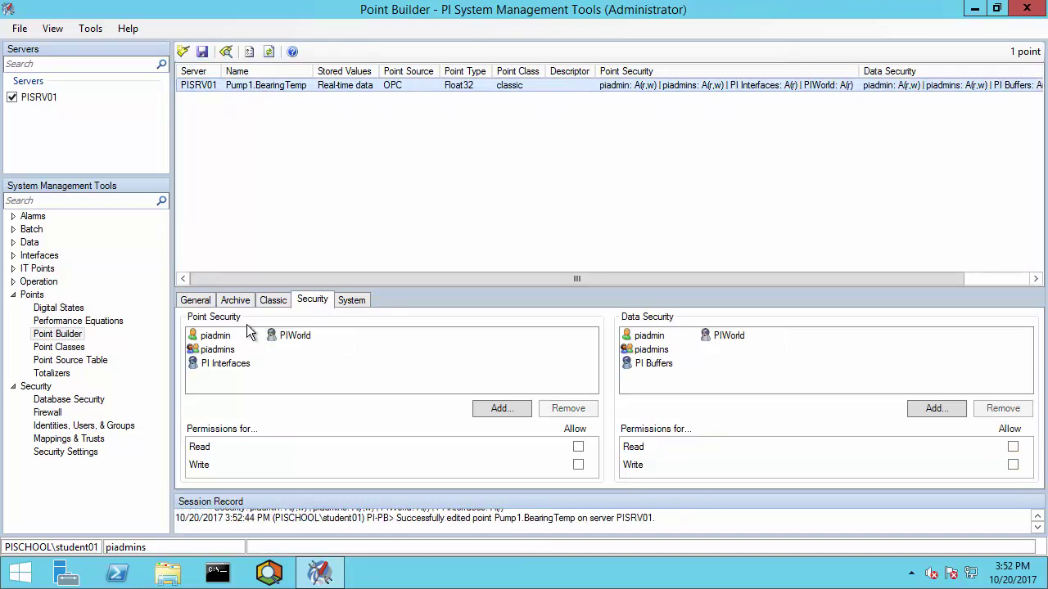
{"action": "left_click", "coordinate": [239, 365]}
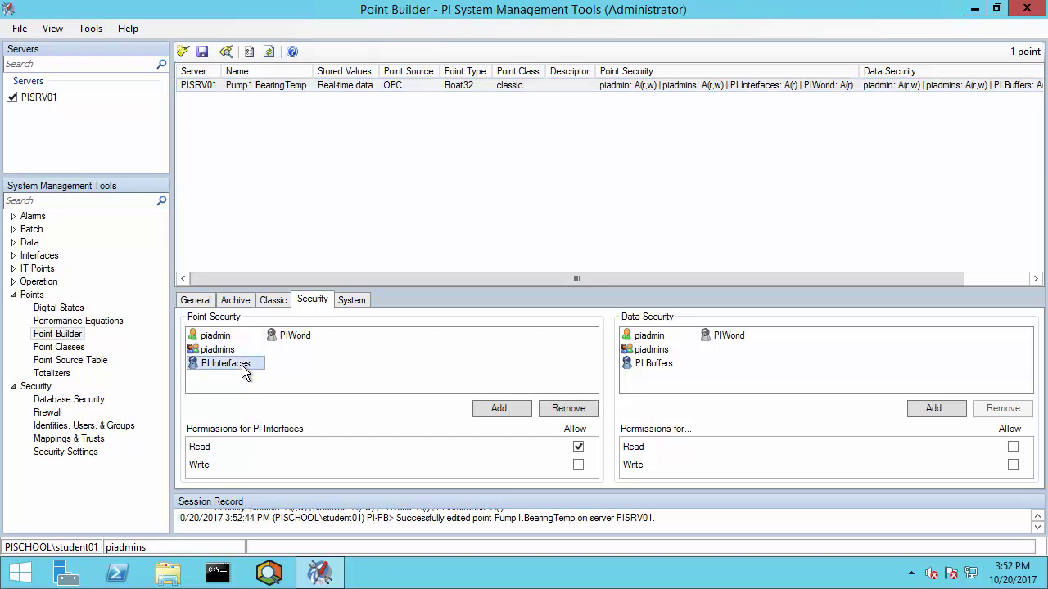
{"action": "left_click", "coordinate": [665, 367]}
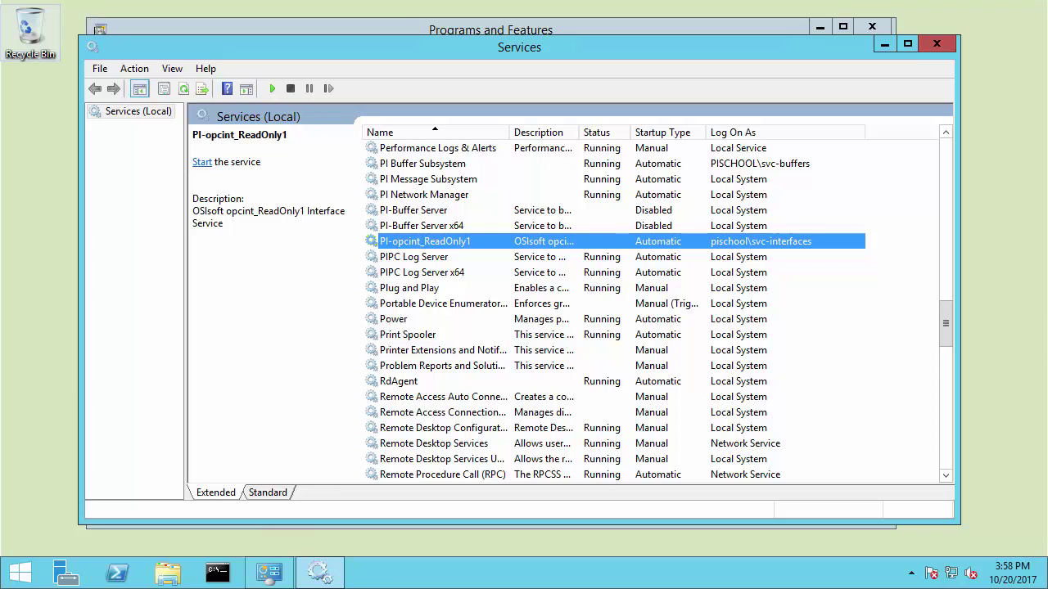
Check the Log On As accounts of PI Buffer Subsystem and the stopped PI-opcint_ReadOnly1 service, then bring up the Start screen
{"action": "left_click_drag", "start_coordinate": [349, 148], "coordinate": [399, 173]}
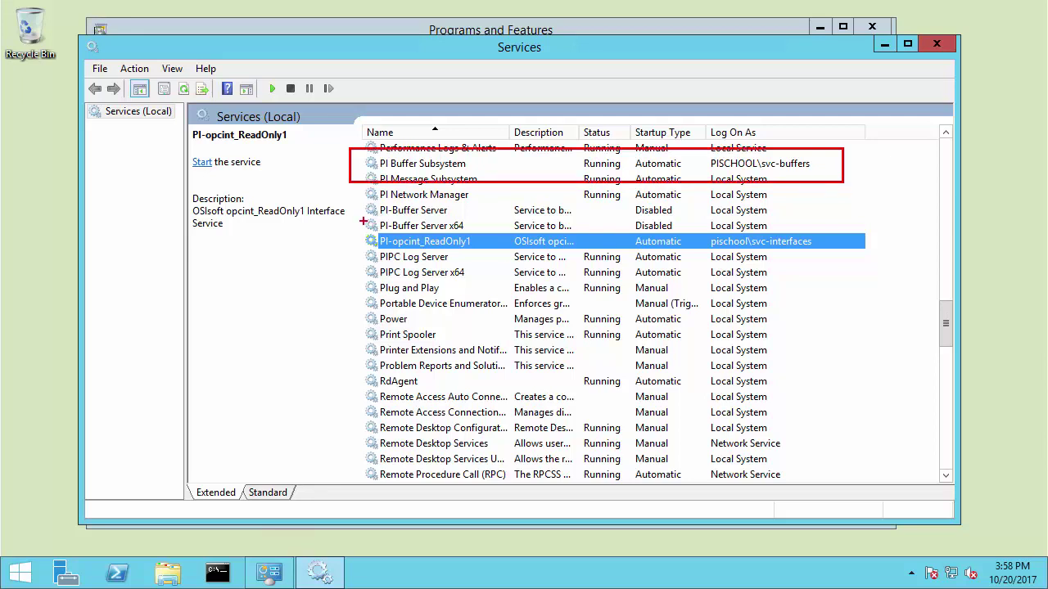
{"action": "mouse_move", "coordinate": [349, 222]}
{"action": "left_mouse_down"}
{"action": "mouse_move", "coordinate": [761, 264]}
{"action": "mouse_move", "coordinate": [888, 264]}
{"action": "left_mouse_up"}
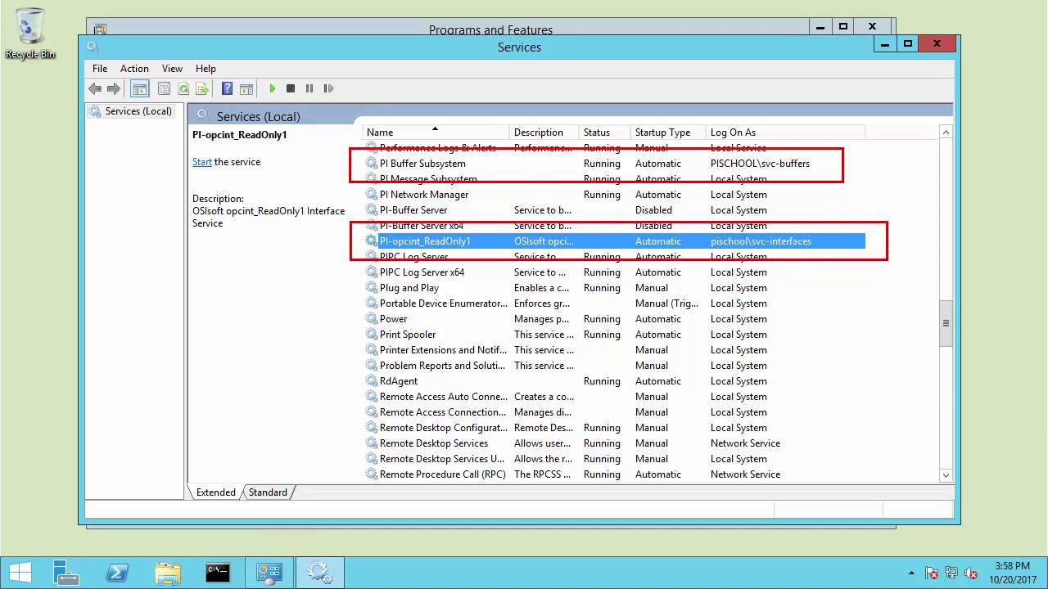
{"action": "key", "text": "Escape"}
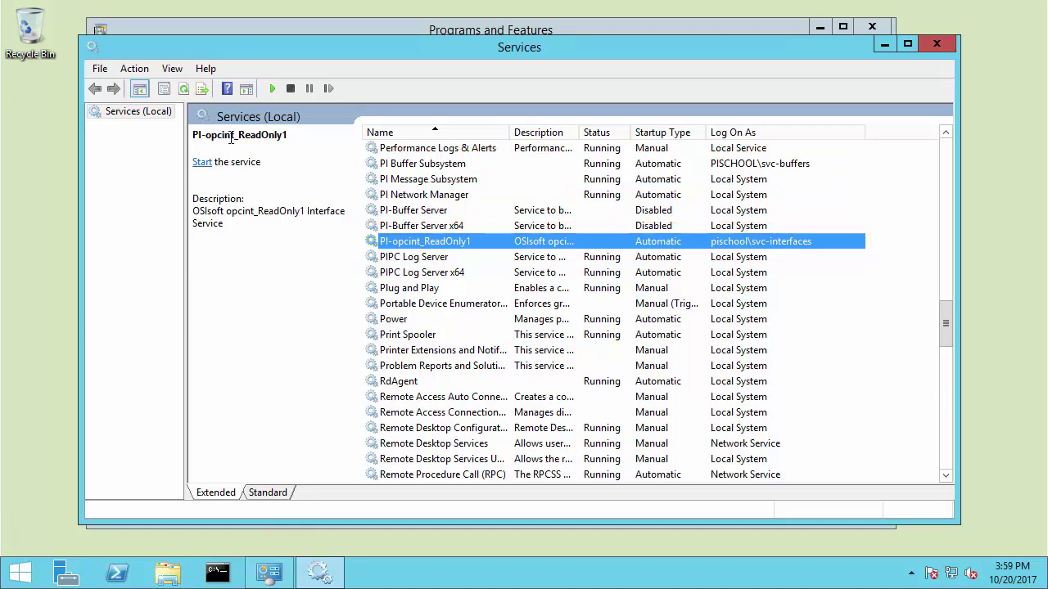
{"action": "left_click", "coordinate": [21, 571]}
Launch PI ICU and load the opcint_ReadOnly1 interface on PISRV01
{"action": "left_click", "coordinate": [993, 66]}
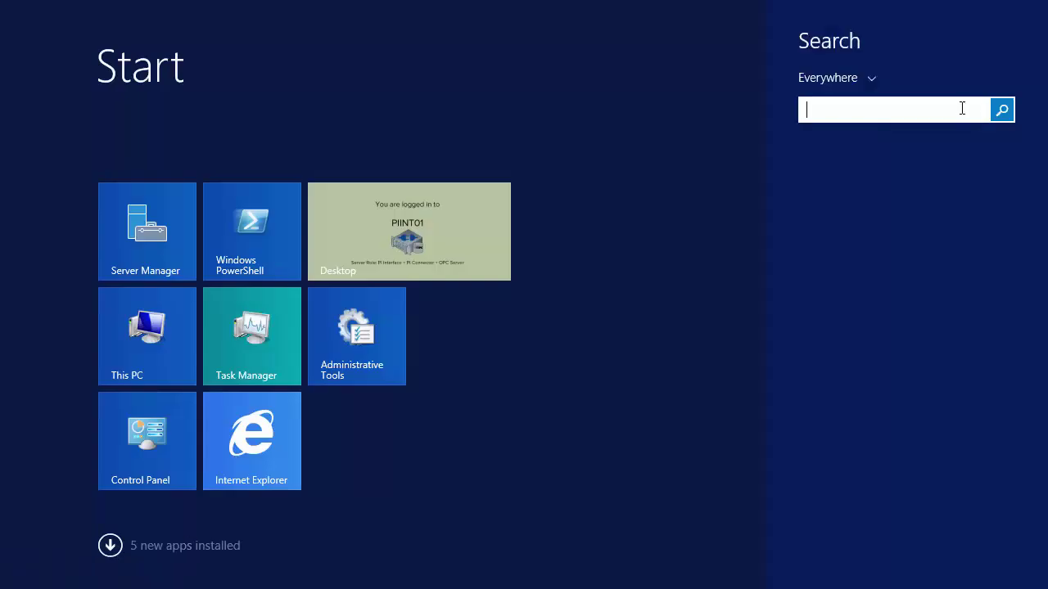
{"action": "type", "text": "icu"}
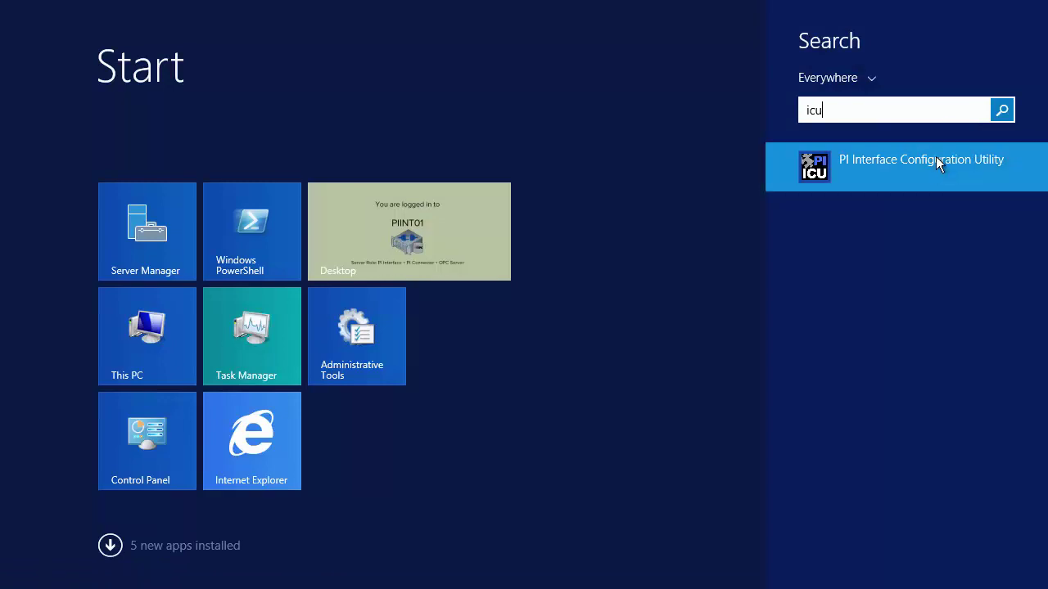
{"action": "left_click", "coordinate": [941, 167]}
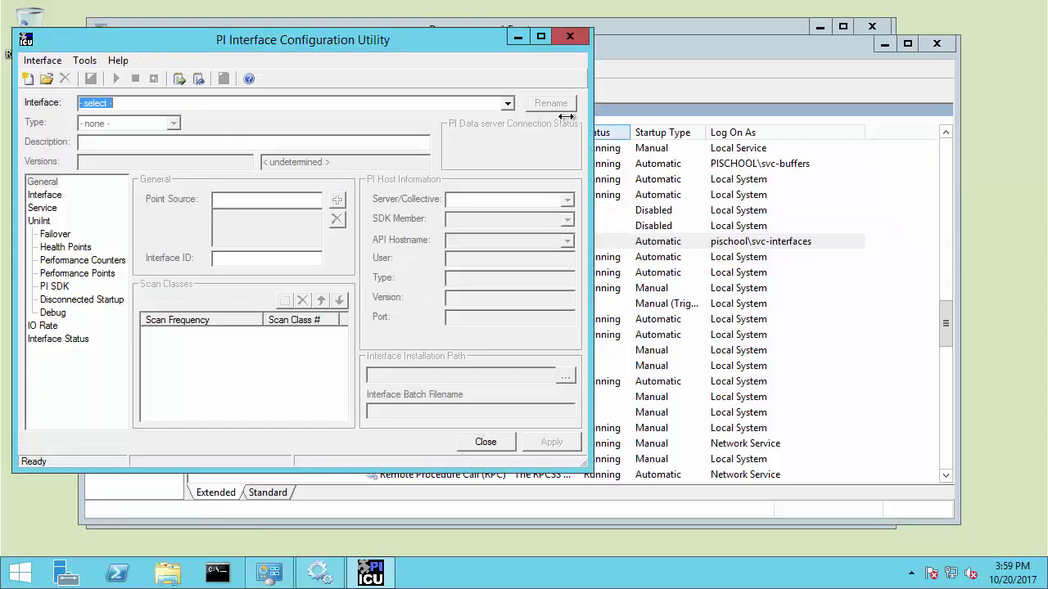
{"action": "left_click", "coordinate": [508, 104]}
{"action": "left_click", "coordinate": [262, 116]}
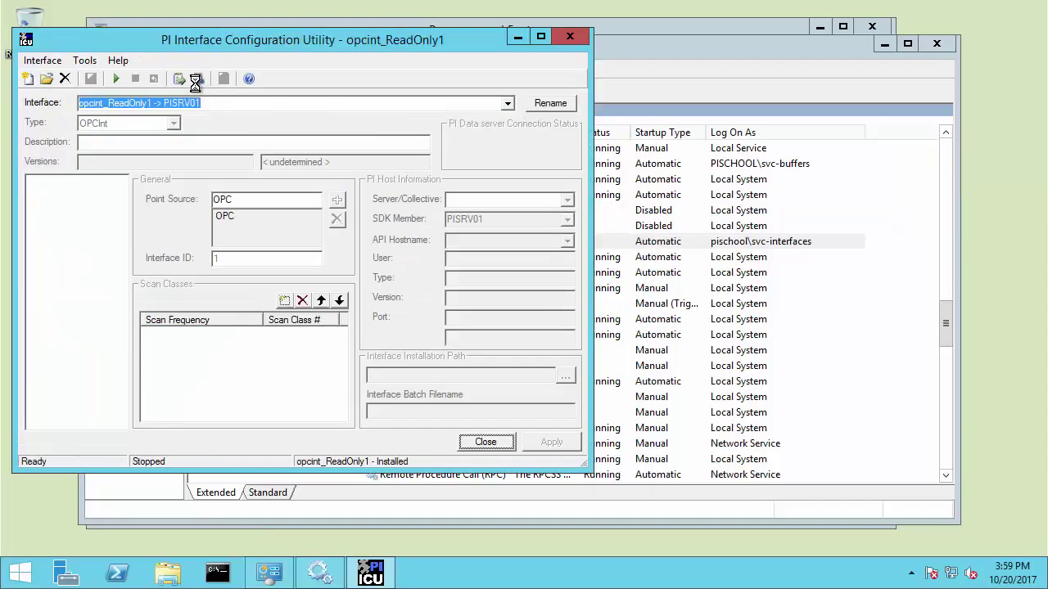
Open the pigetmsg message log, start the interface service, and confirm it is collecting data
{"action": "left_click", "coordinate": [198, 79]}
{"action": "left_click_drag", "start_coordinate": [262, 63], "coordinate": [675, 31]}
{"action": "left_click_drag", "start_coordinate": [704, 285], "coordinate": [710, 546]}
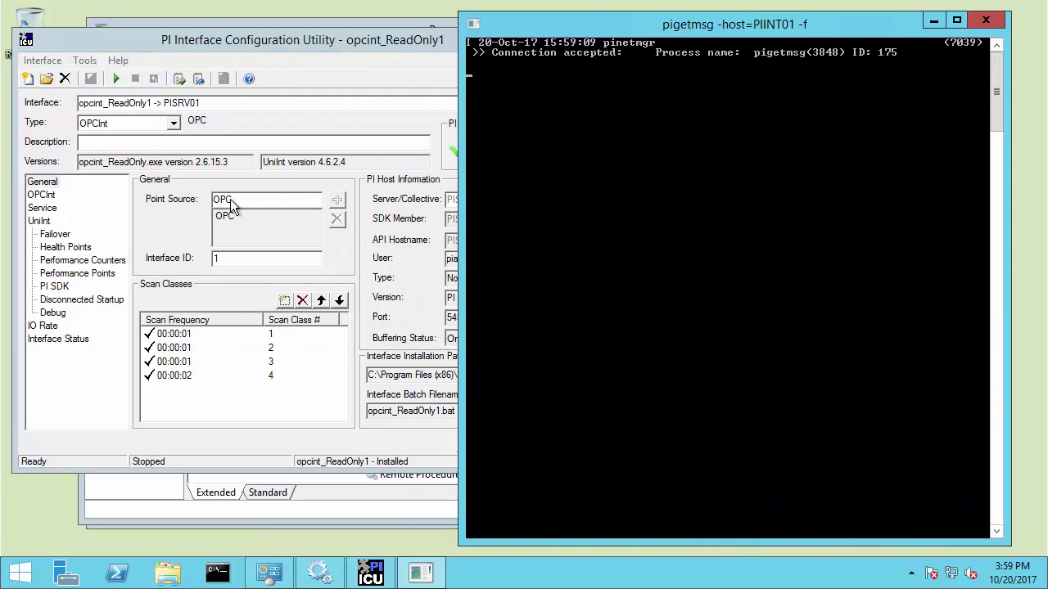
{"action": "left_click", "coordinate": [118, 77]}
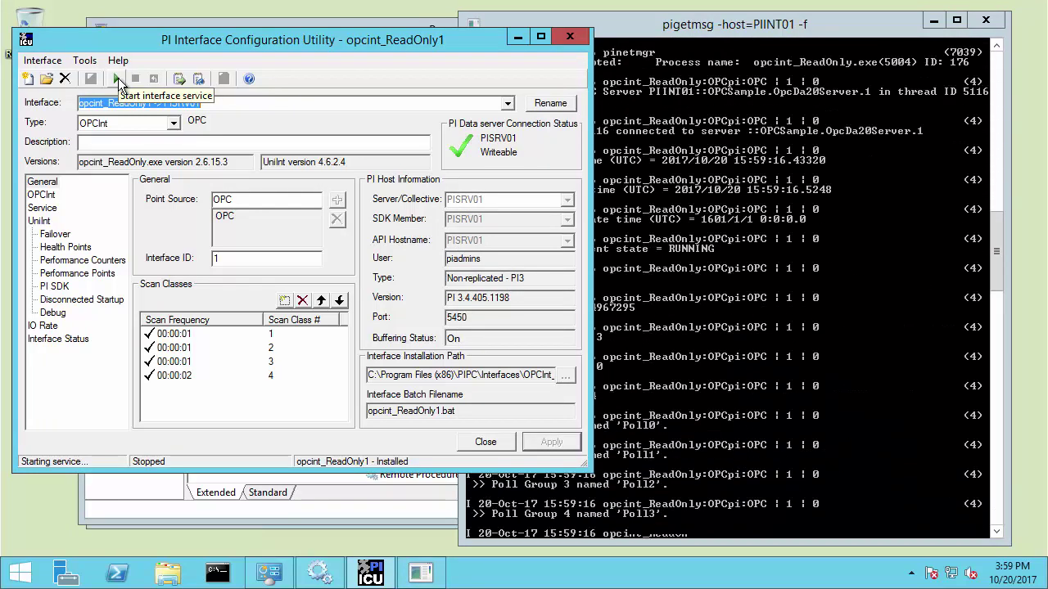
{"action": "left_click", "coordinate": [728, 24]}
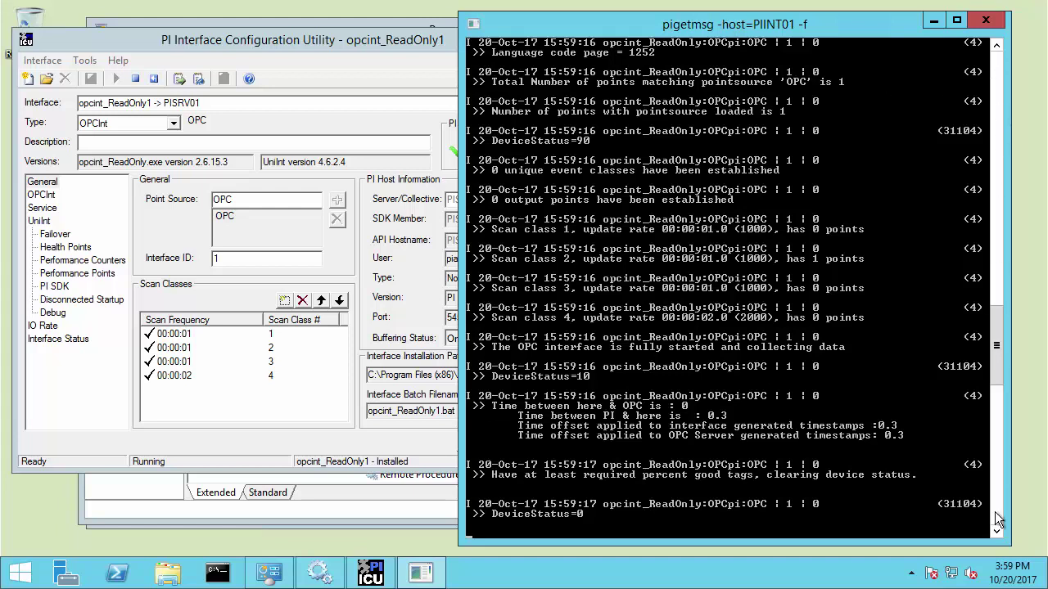
{"action": "left_click_drag", "start_coordinate": [991, 371], "coordinate": [1000, 338]}
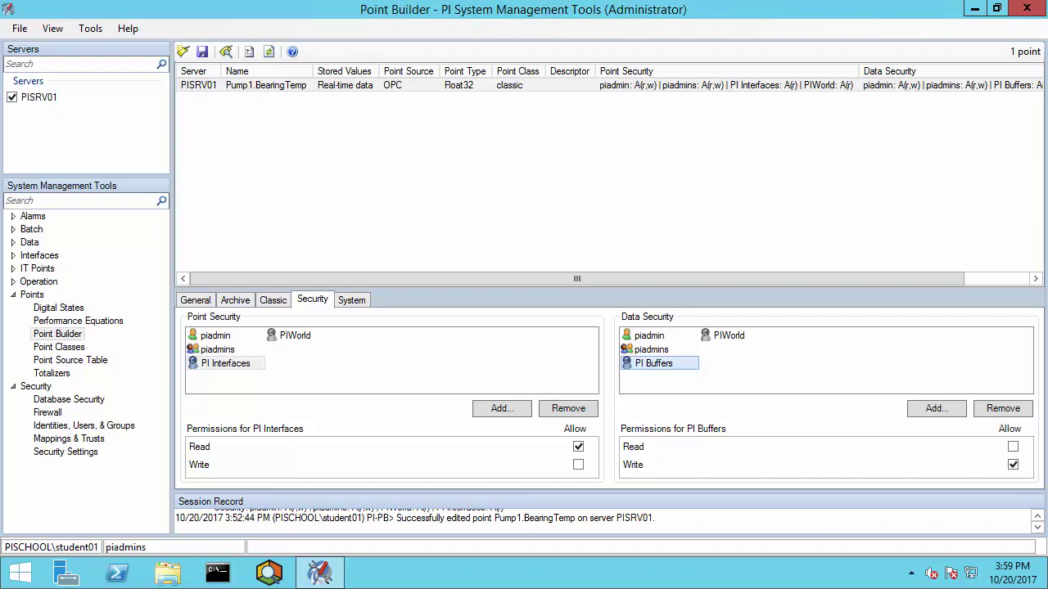
Show Pump1.BearingTemp's current value (43.723 at 3:59:49 PM) in Current Values
{"action": "left_click", "coordinate": [13, 243]}
{"action": "left_click", "coordinate": [61, 268]}
{"action": "left_click", "coordinate": [184, 51]}
{"action": "left_click", "coordinate": [396, 278]}
{"action": "left_click", "coordinate": [713, 360]}
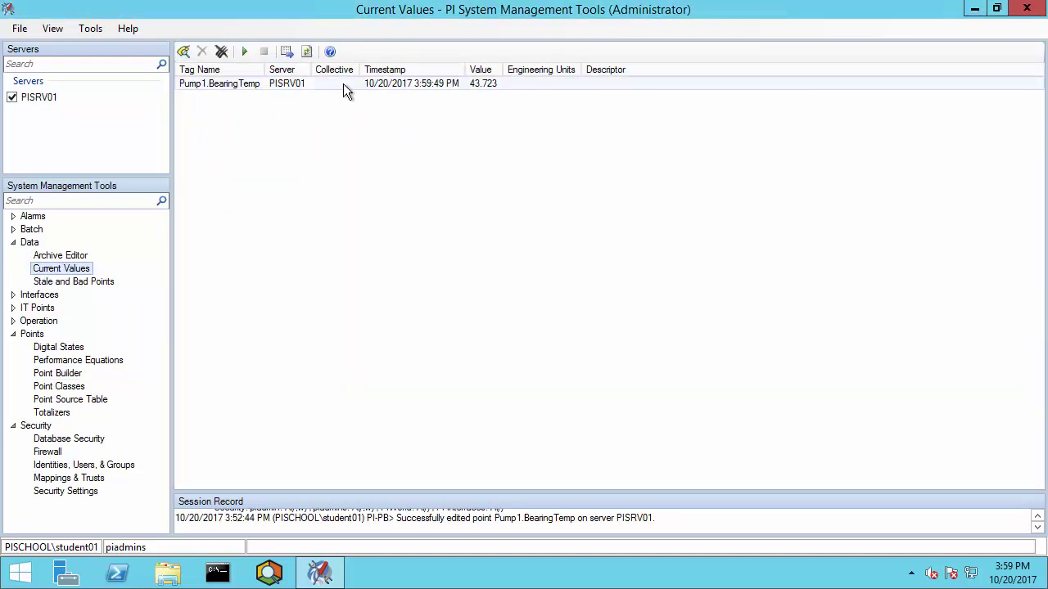
{"action": "left_click_drag", "start_coordinate": [356, 69], "coordinate": [521, 103]}
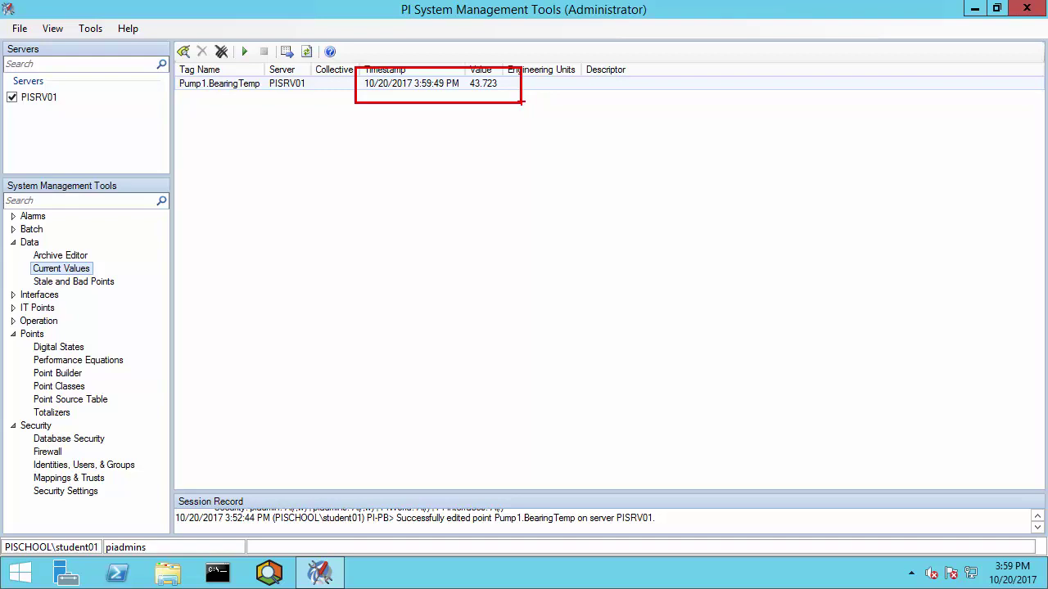
Bring up the Windows Start screen search
{"action": "key", "text": "Escape"}
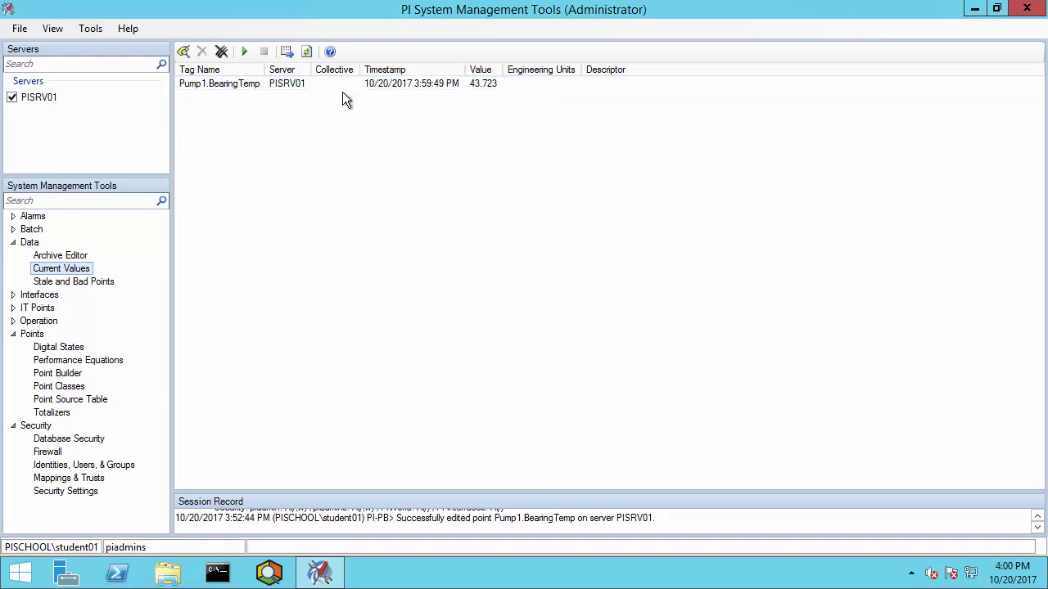
{"action": "left_click", "coordinate": [21, 573]}
{"action": "left_click", "coordinate": [993, 67]}
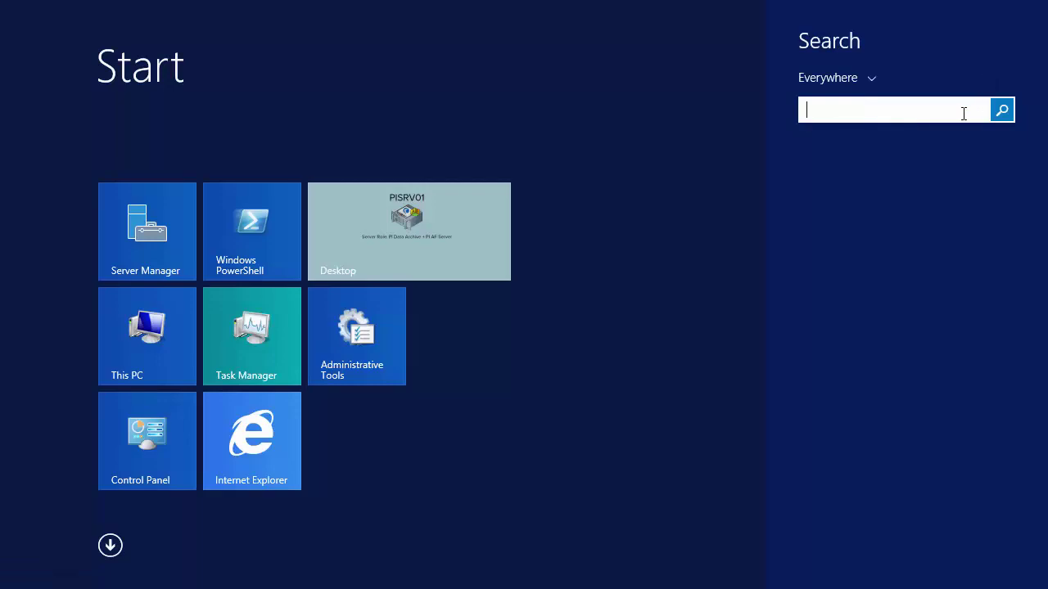
Launch Excel 2013 and create a blank workbook
{"action": "type", "text": "excel 2013"}
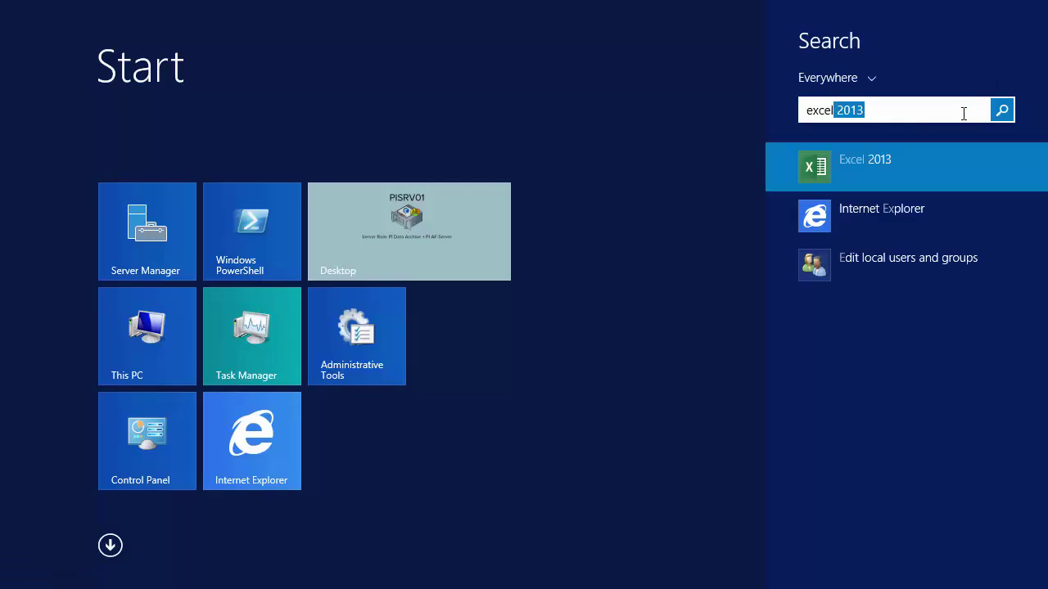
{"action": "left_click", "coordinate": [888, 165]}
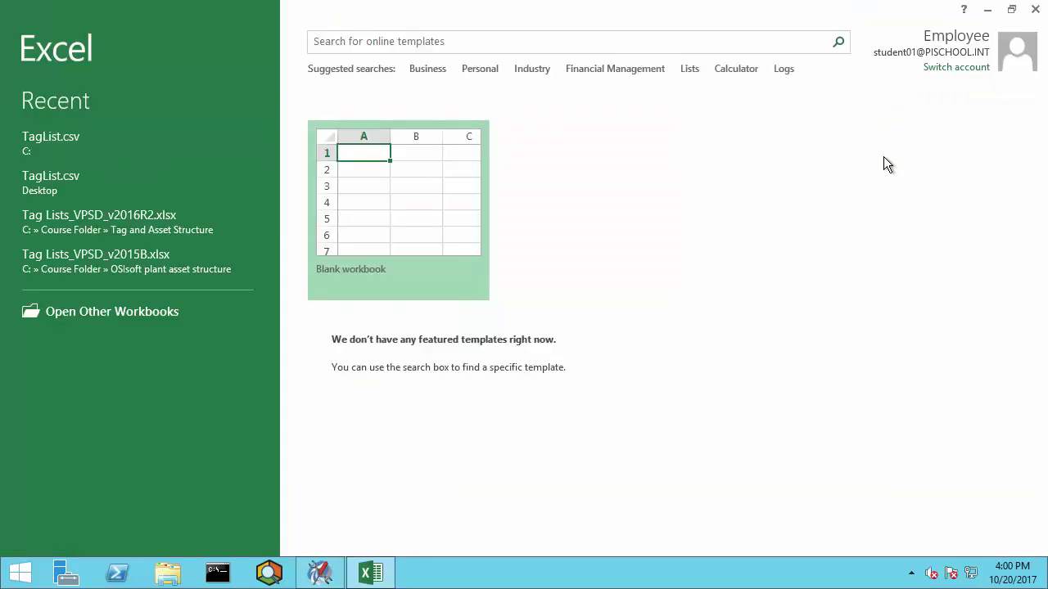
{"action": "left_click", "coordinate": [484, 216]}
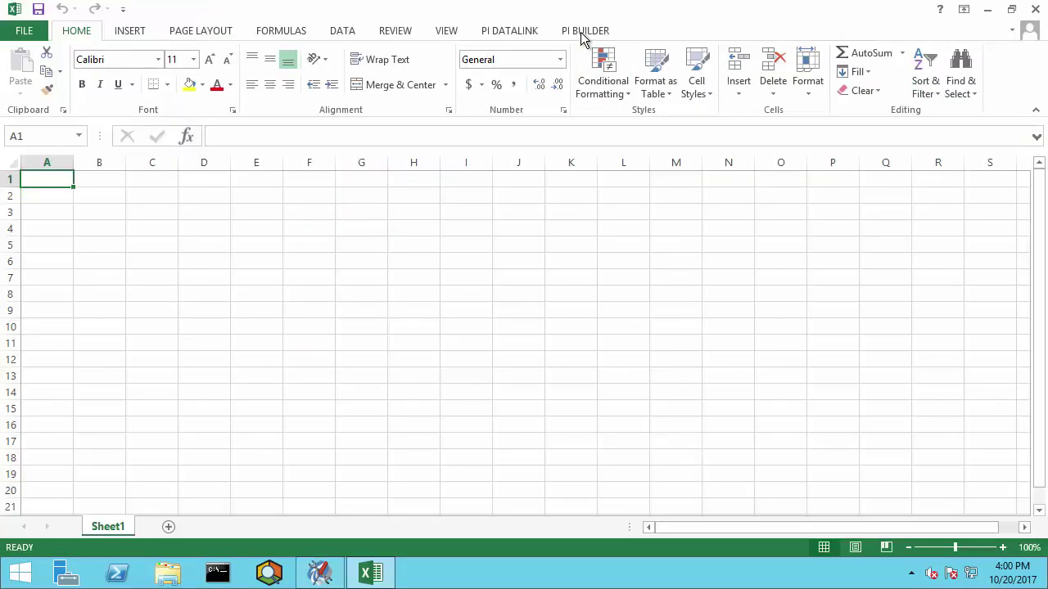
Retrieve all 30 pointsource:OPC PI points into the sheet with their security columns
{"action": "left_click", "coordinate": [580, 32]}
{"action": "left_click", "coordinate": [361, 95]}
{"action": "left_click", "coordinate": [370, 129]}
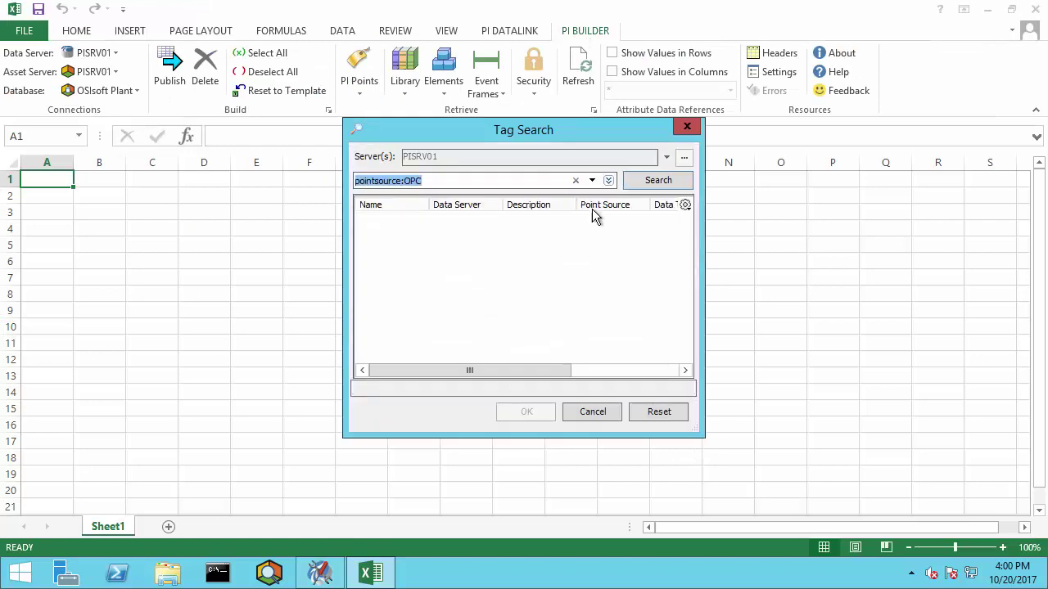
{"action": "left_click", "coordinate": [647, 181]}
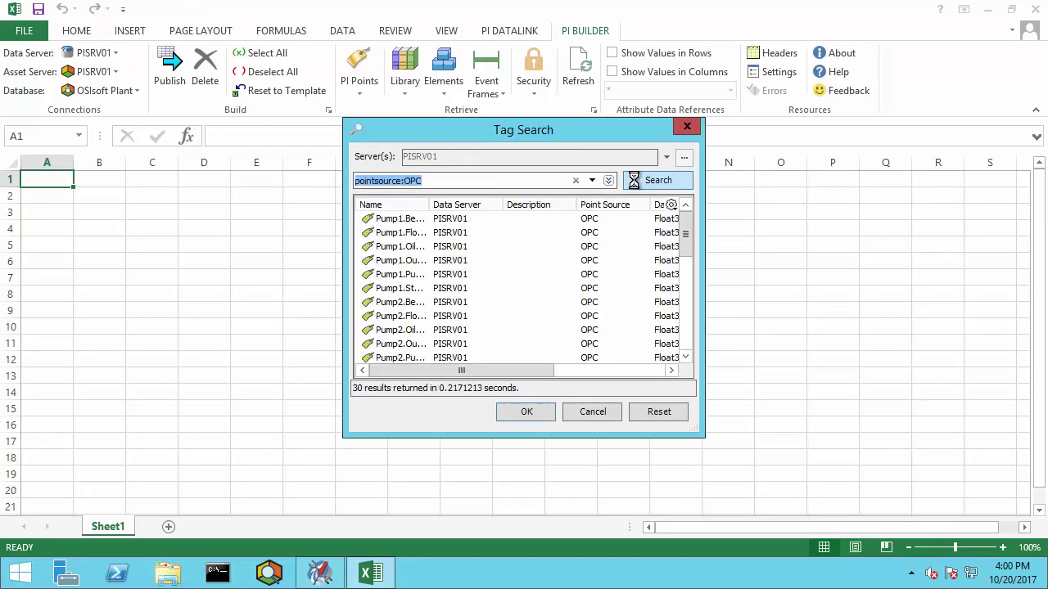
{"action": "left_click", "coordinate": [528, 412]}
{"action": "left_click_drag", "start_coordinate": [629, 208], "coordinate": [629, 339]}
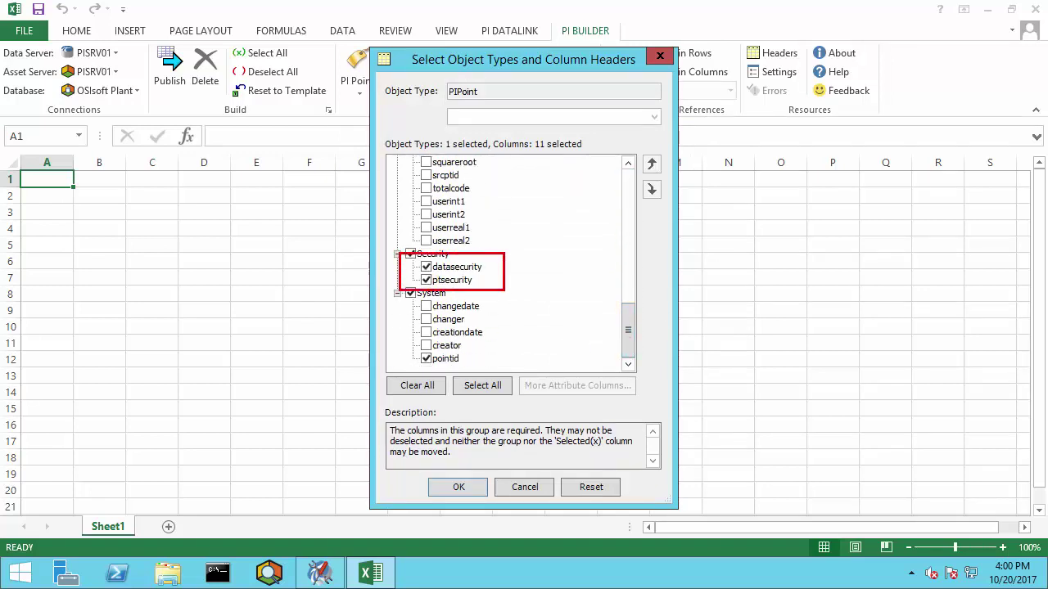
{"action": "left_click", "coordinate": [462, 485]}
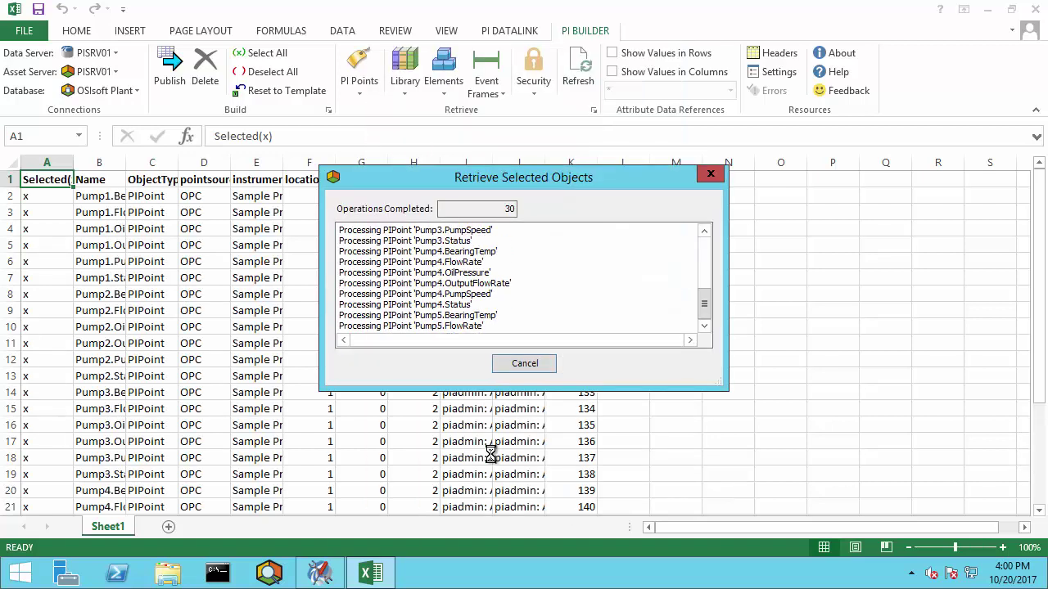
{"action": "left_click", "coordinate": [526, 368]}
{"action": "left_click", "coordinate": [177, 197]}
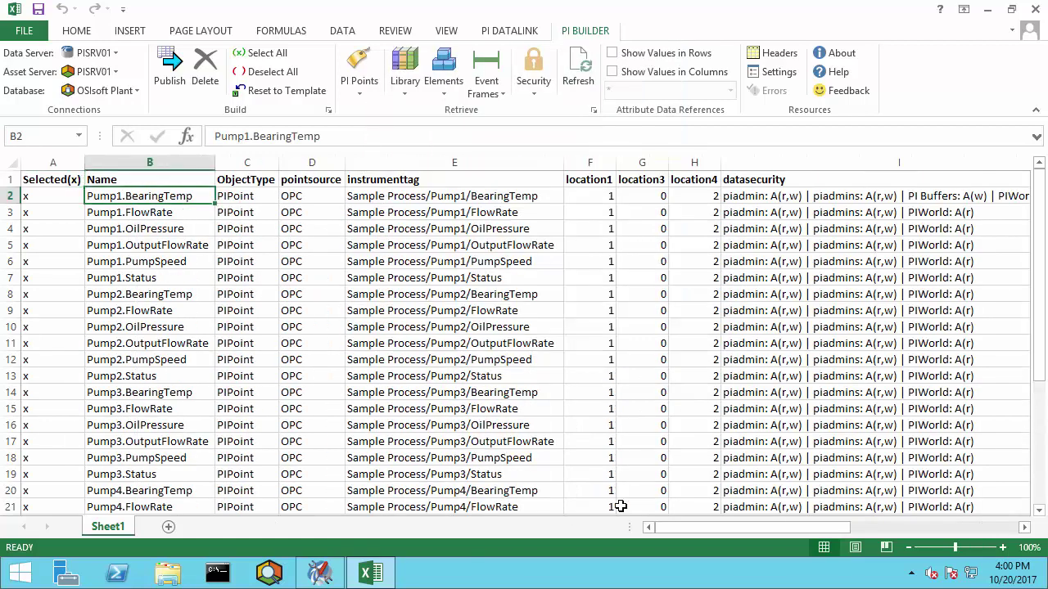
Edit row 2's datasecurity and ptsecurity entries for PI Buffers write and PI Interfaces read
{"action": "left_click_drag", "start_coordinate": [688, 530], "coordinate": [870, 510]}
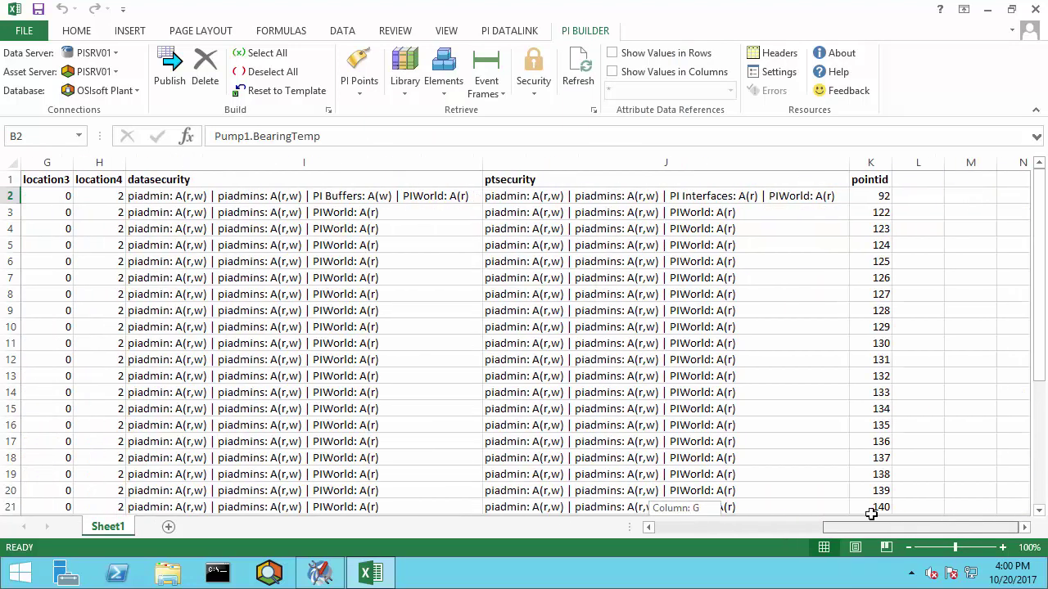
{"action": "left_click_drag", "start_coordinate": [116, 166], "coordinate": [200, 195]}
{"action": "mouse_move", "coordinate": [300, 183]}
{"action": "left_mouse_down"}
{"action": "mouse_move", "coordinate": [349, 210]}
{"action": "mouse_move", "coordinate": [400, 210]}
{"action": "left_mouse_up"}
{"action": "mouse_move", "coordinate": [475, 164]}
{"action": "left_mouse_down"}
{"action": "mouse_move", "coordinate": [490, 180]}
{"action": "mouse_move", "coordinate": [541, 193]}
{"action": "left_mouse_up"}
{"action": "mouse_move", "coordinate": [652, 182]}
{"action": "left_mouse_down"}
{"action": "mouse_move", "coordinate": [698, 209]}
{"action": "mouse_move", "coordinate": [770, 211]}
{"action": "left_mouse_up"}
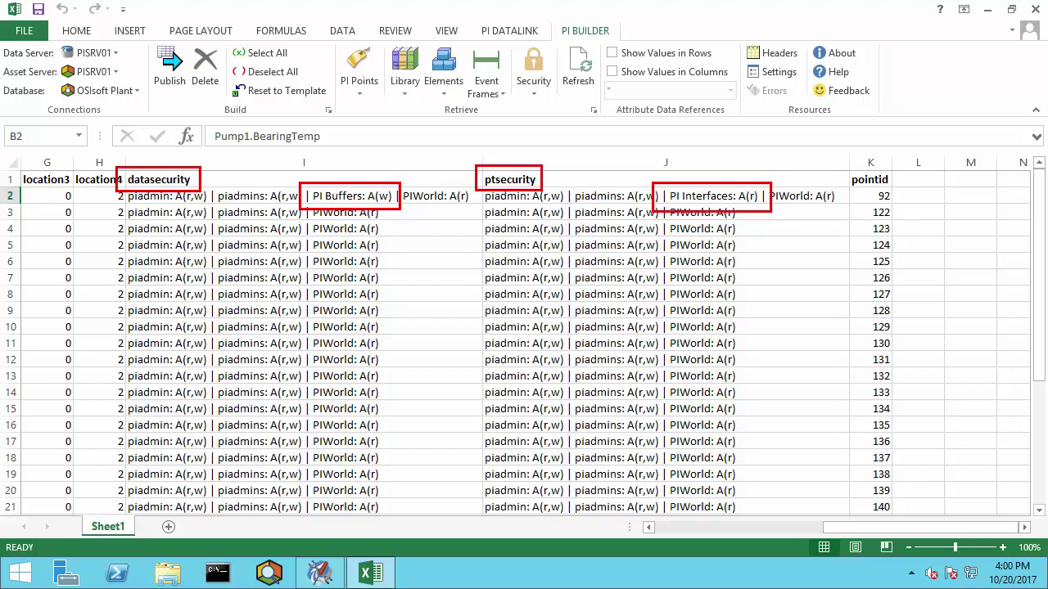
{"action": "key", "text": "Escape"}
Copy row 2's datasecurity and ptsecurity values down to all 30 OPC points
{"action": "left_click", "coordinate": [458, 200]}
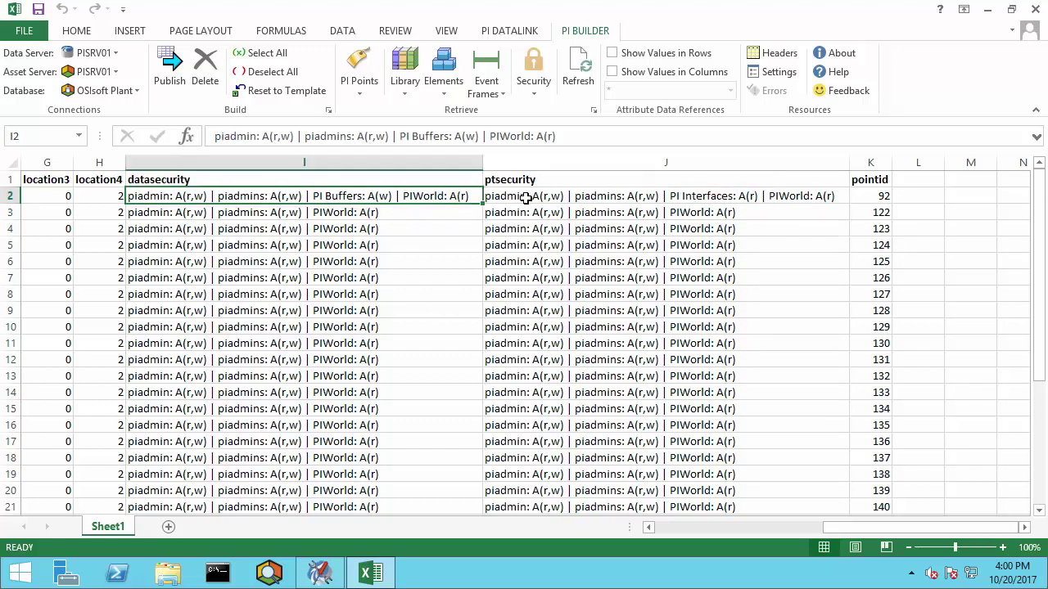
{"action": "left_click_drag", "start_coordinate": [465, 200], "coordinate": [845, 205]}
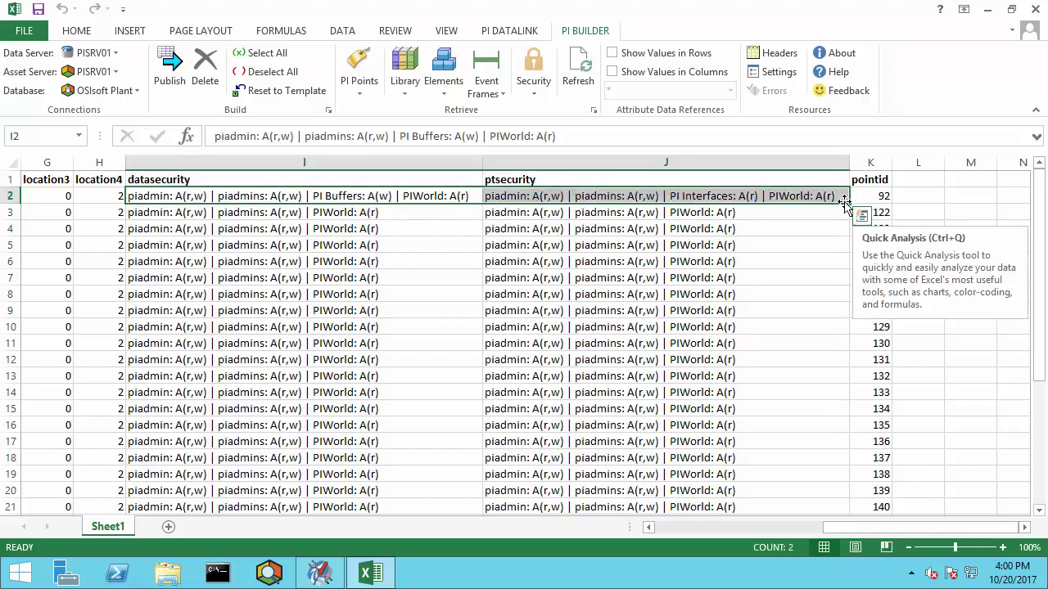
{"action": "double_click", "coordinate": [846, 203]}
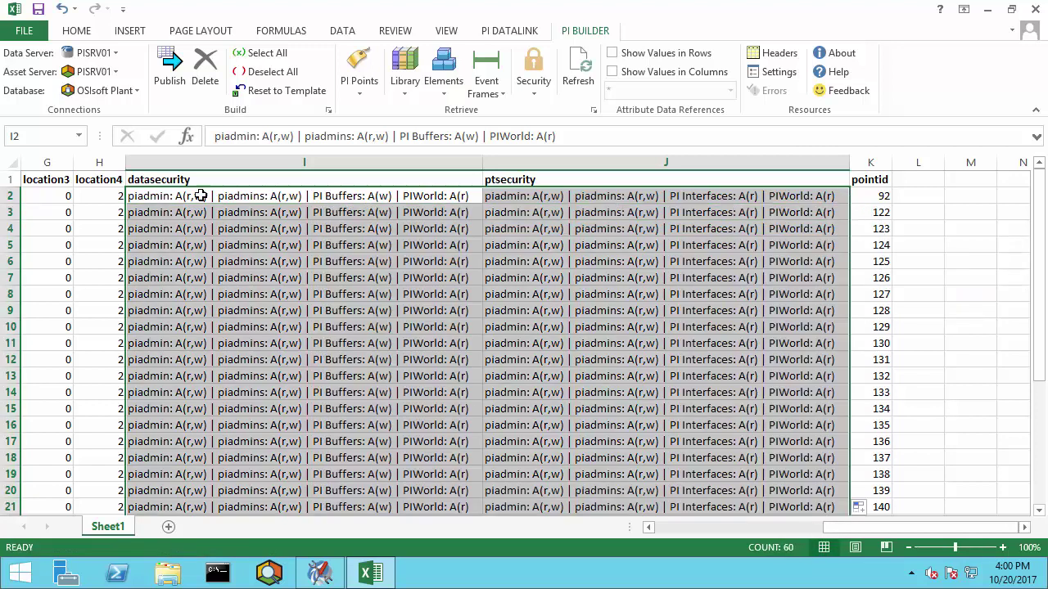
Publish the security edits to the server in Edit Only mode
{"action": "left_click", "coordinate": [169, 69]}
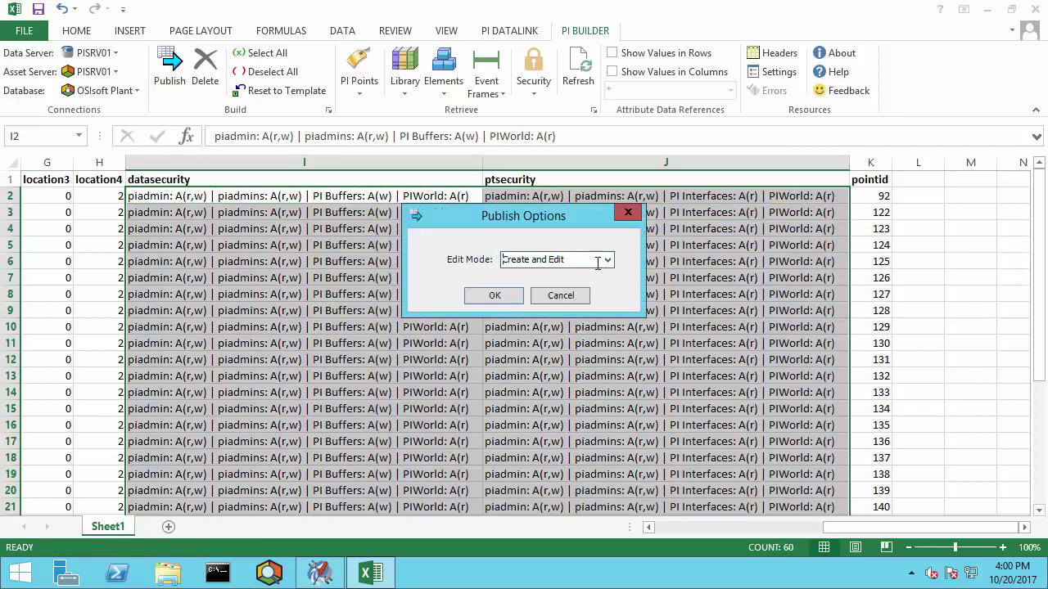
{"action": "left_click", "coordinate": [607, 260]}
{"action": "left_click", "coordinate": [563, 298]}
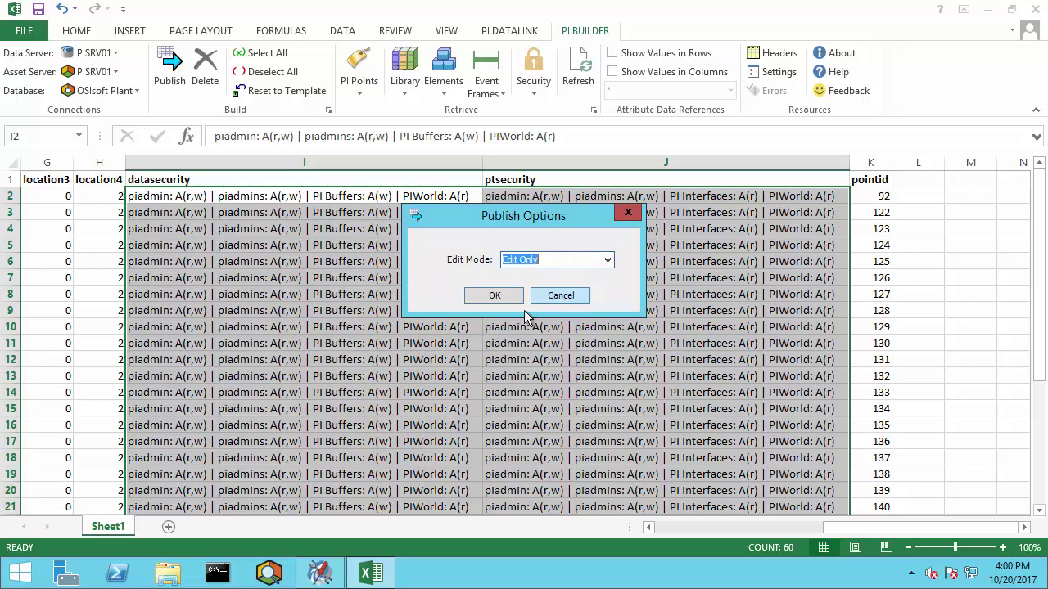
{"action": "left_click", "coordinate": [495, 297]}
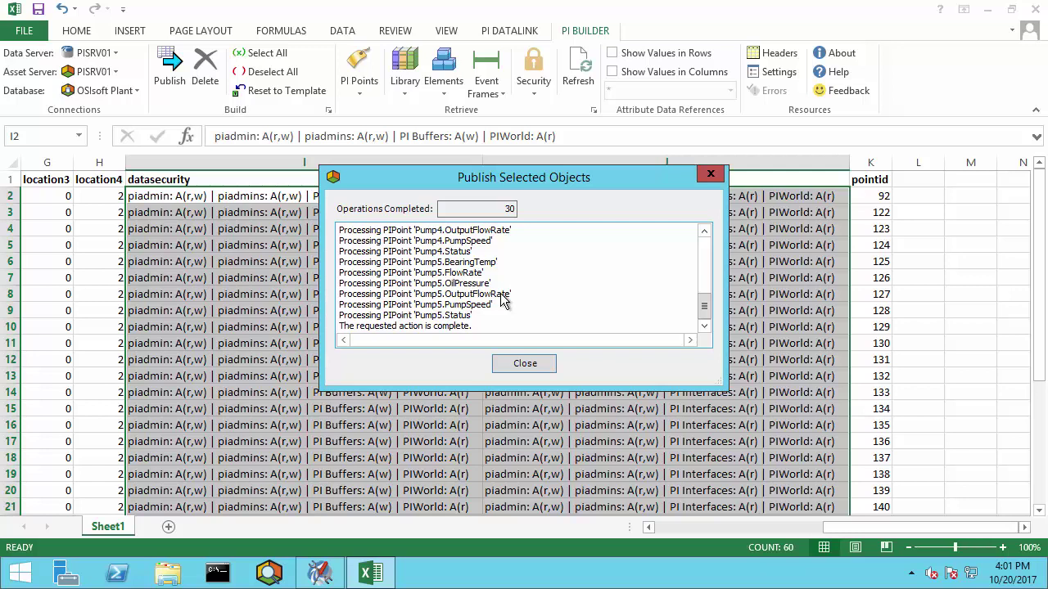
{"action": "left_click", "coordinate": [518, 365]}
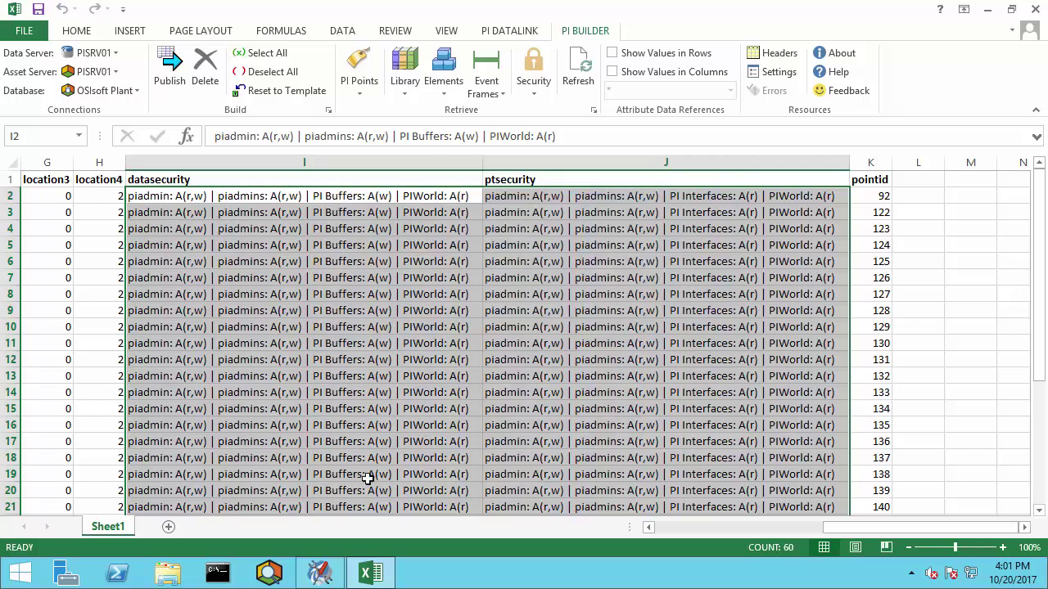
{"action": "left_click", "coordinate": [327, 577]}
Load Pump1.FlowRate into Point Builder via Tag Search and show its details
{"action": "left_click", "coordinate": [49, 374]}
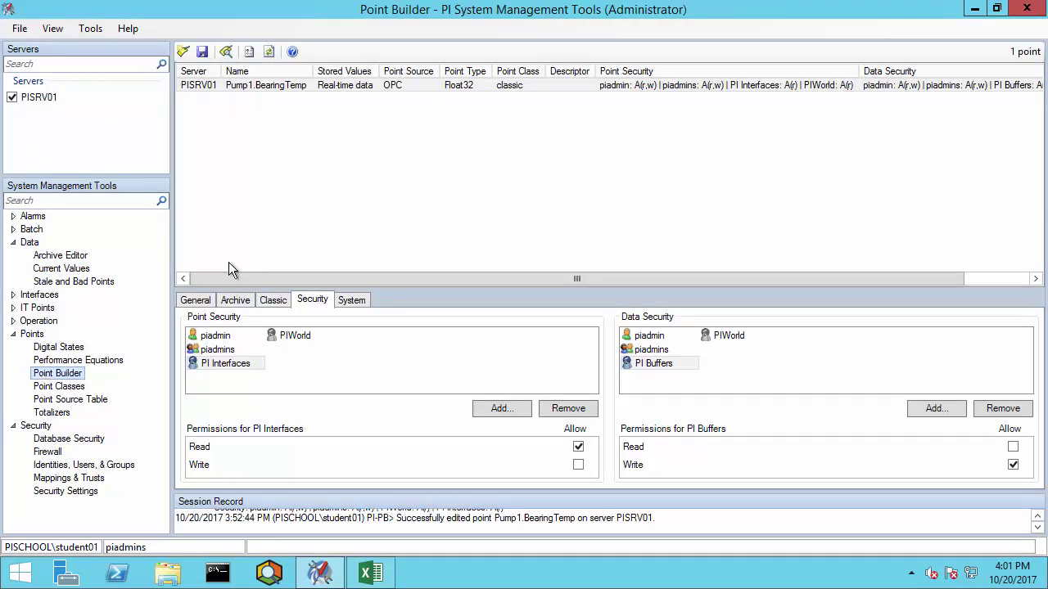
{"action": "left_click", "coordinate": [226, 51]}
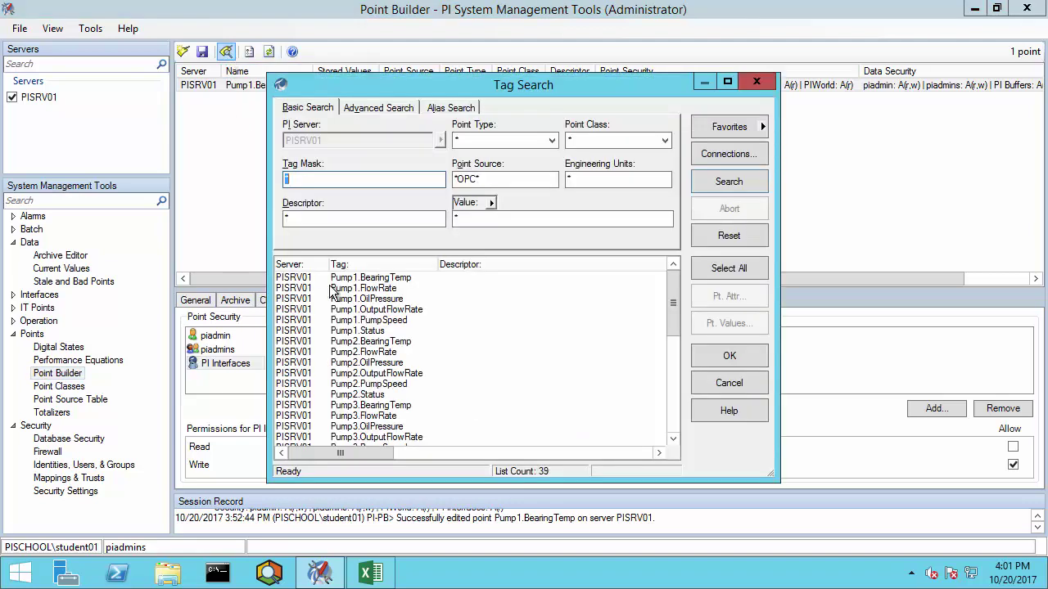
{"action": "left_click", "coordinate": [372, 291]}
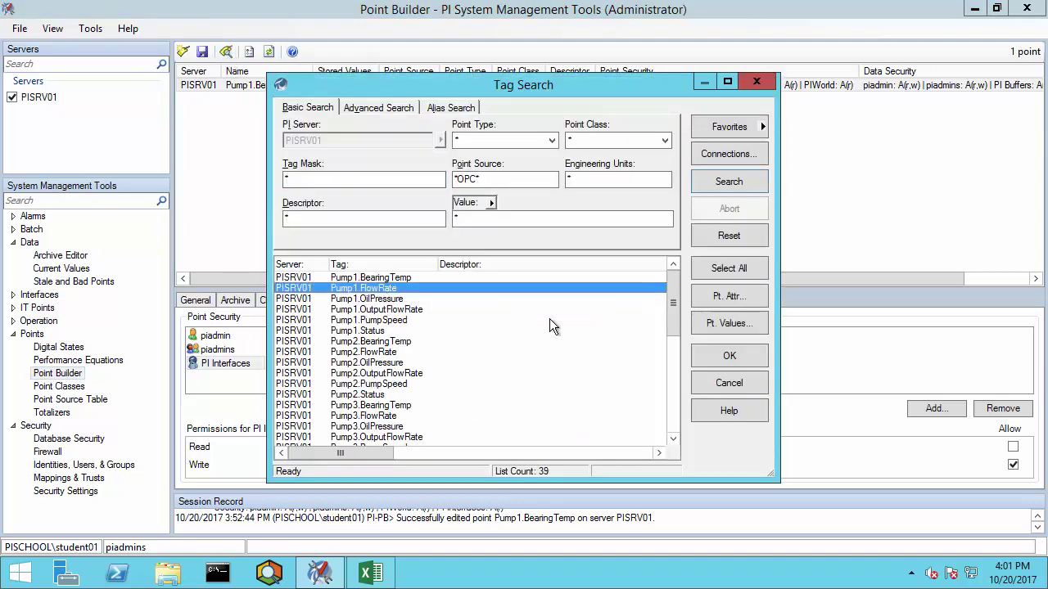
{"action": "left_click", "coordinate": [729, 357]}
{"action": "left_click", "coordinate": [281, 99]}
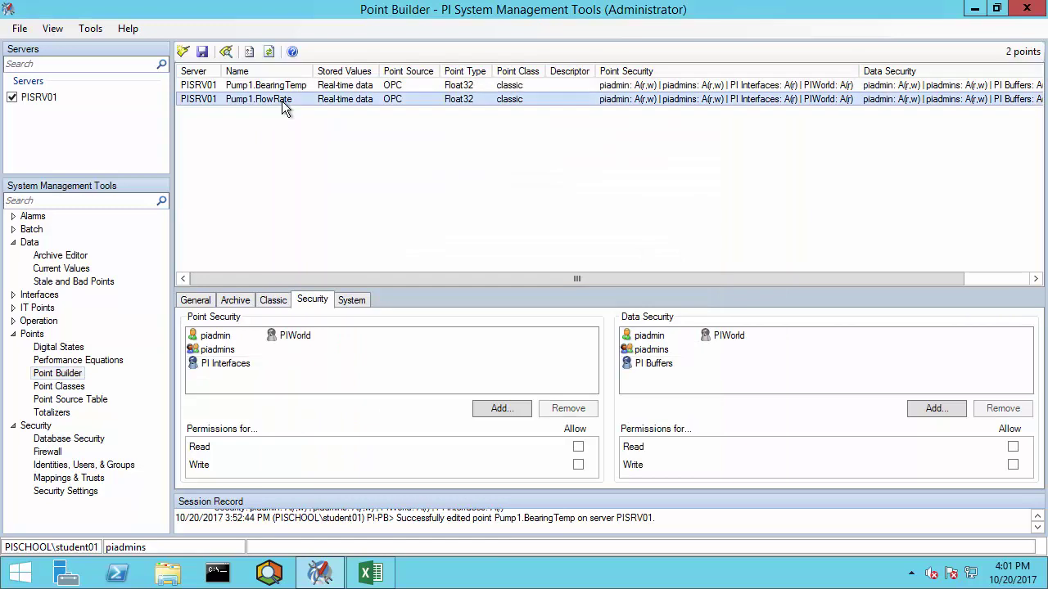
Confirm Pump1.FlowRate's security grants PI Interfaces read and PI Buffers write
{"action": "left_click", "coordinate": [242, 366]}
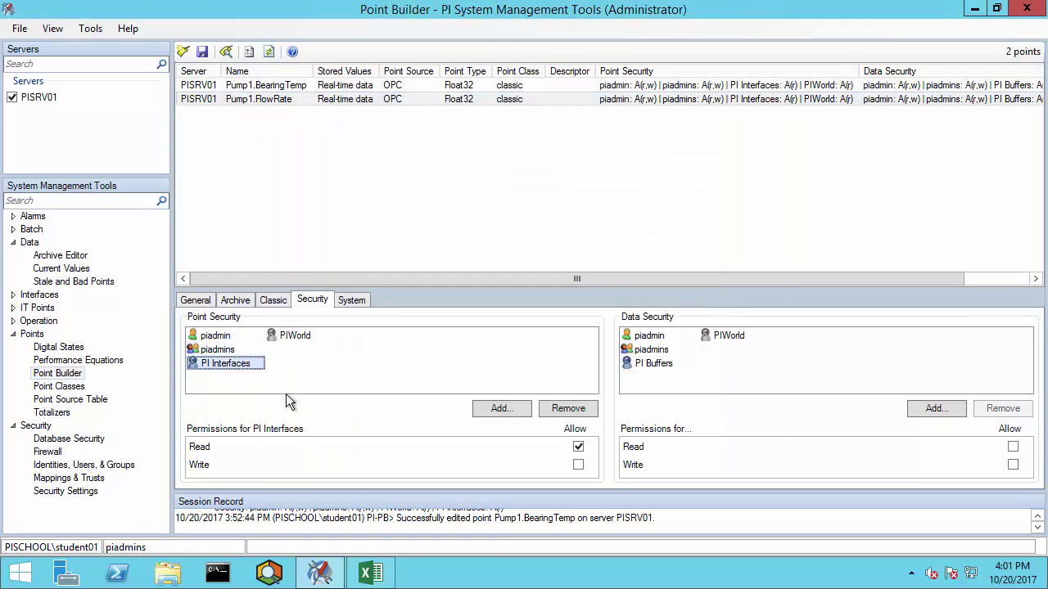
{"action": "left_click_drag", "start_coordinate": [179, 435], "coordinate": [514, 455]}
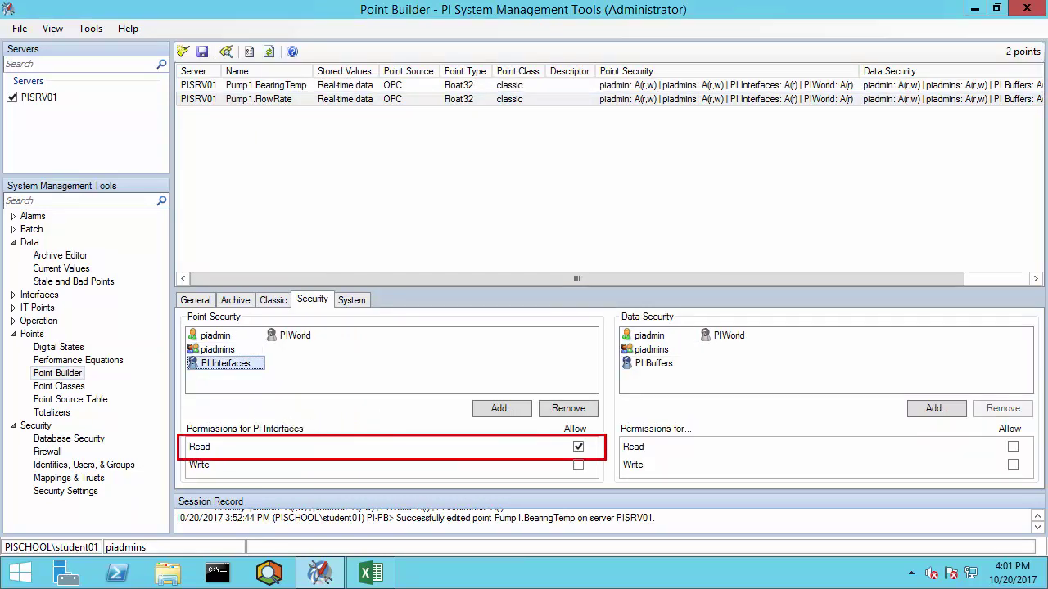
{"action": "left_click", "coordinate": [643, 370]}
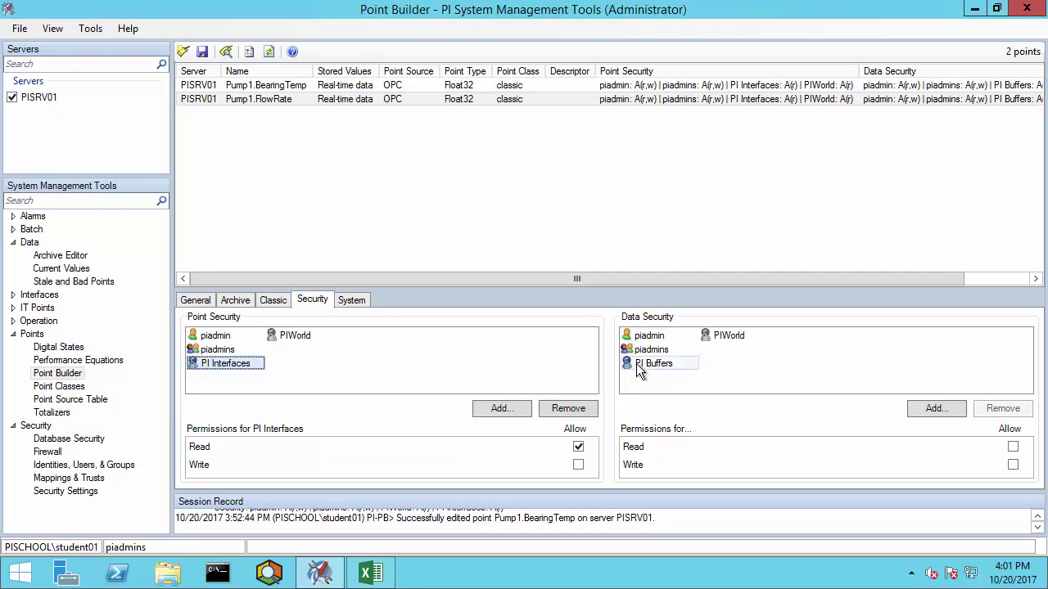
{"action": "left_click_drag", "start_coordinate": [612, 451], "coordinate": [1015, 479]}
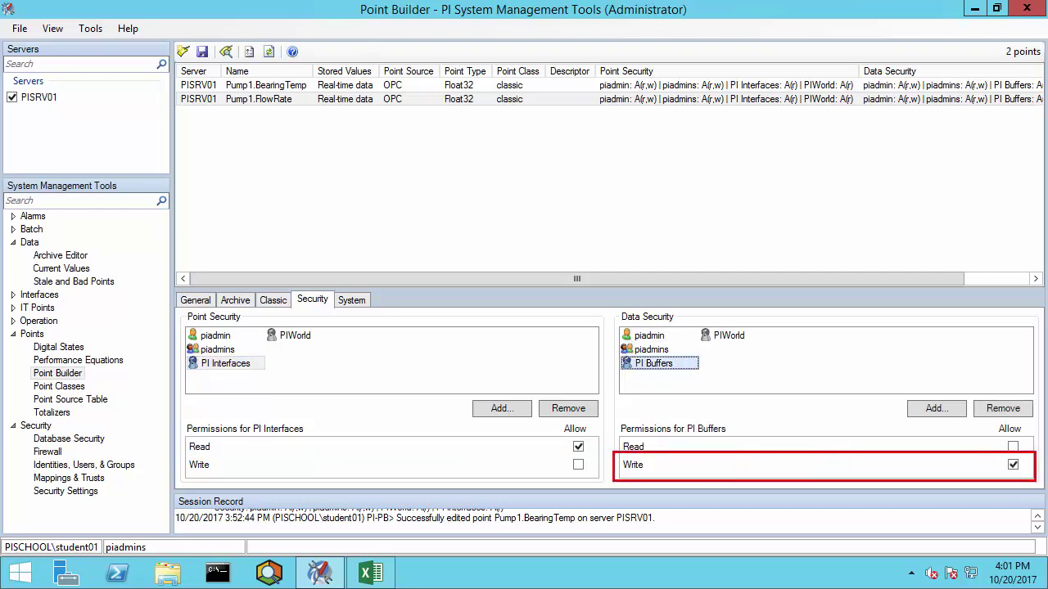
{"action": "left_click", "coordinate": [73, 272]}
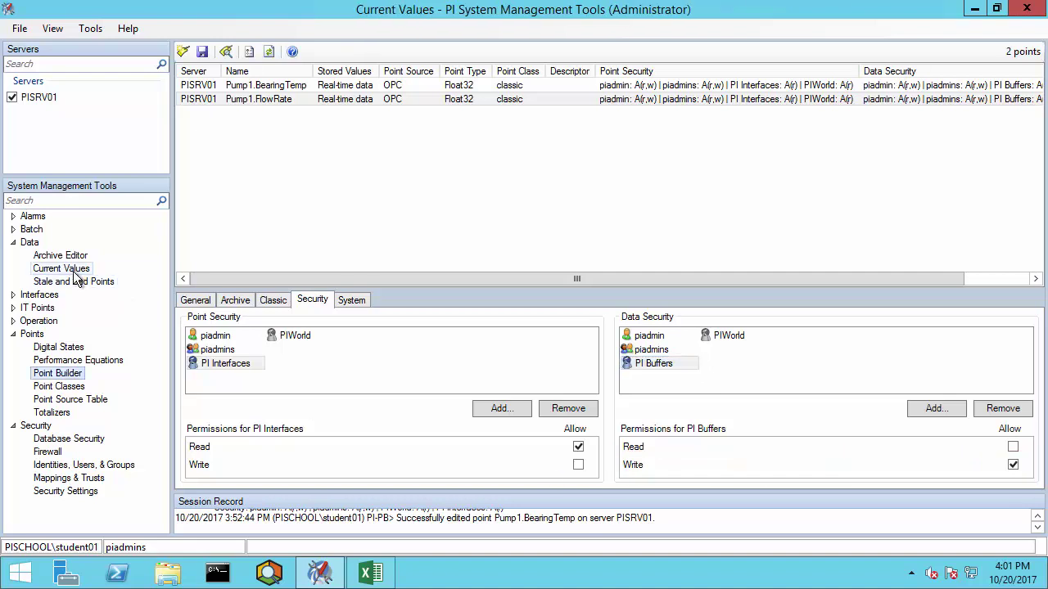
List current values for all OPC tags and watch readings update, e.g. Pump1.FlowRate 416.25
{"action": "left_click", "coordinate": [183, 52]}
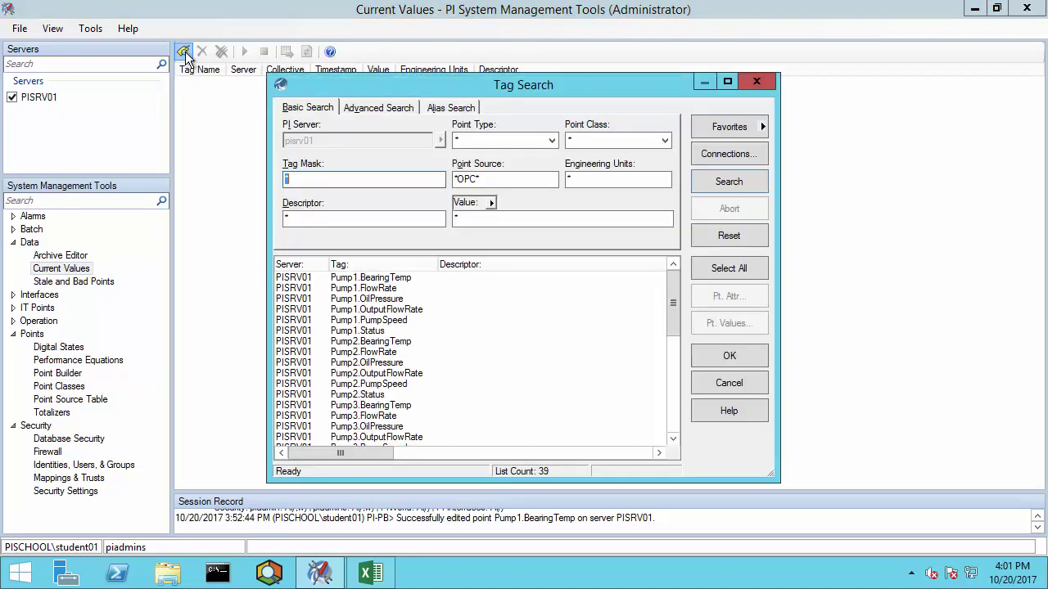
{"action": "left_click", "coordinate": [707, 266]}
{"action": "left_click", "coordinate": [724, 357]}
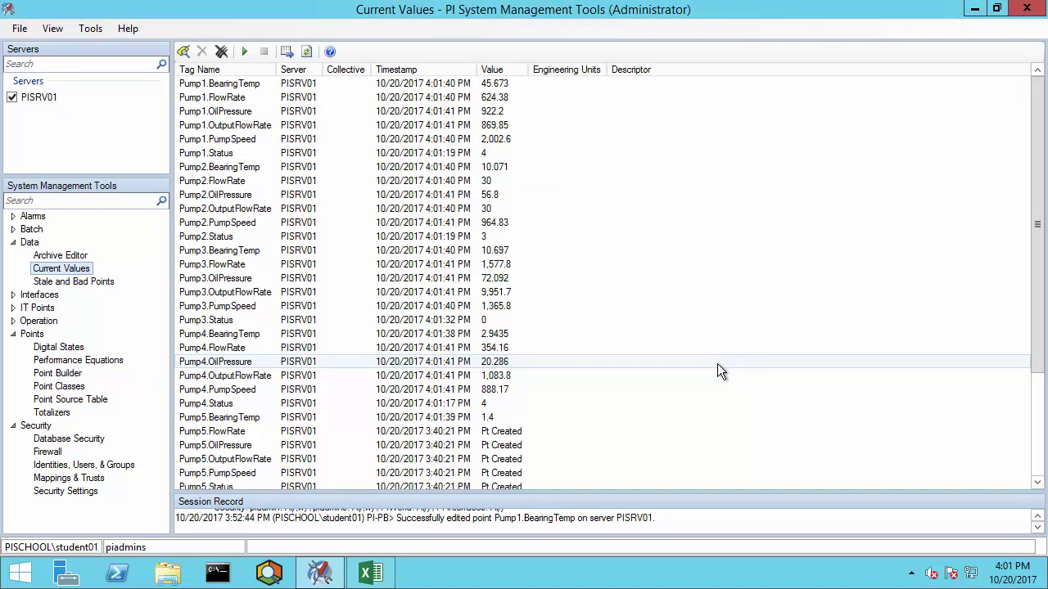
{"action": "mouse_move", "coordinate": [344, 427]}
{"action": "left_mouse_down"}
{"action": "mouse_move", "coordinate": [357, 442]}
{"action": "mouse_move", "coordinate": [710, 500]}
{"action": "left_mouse_up"}
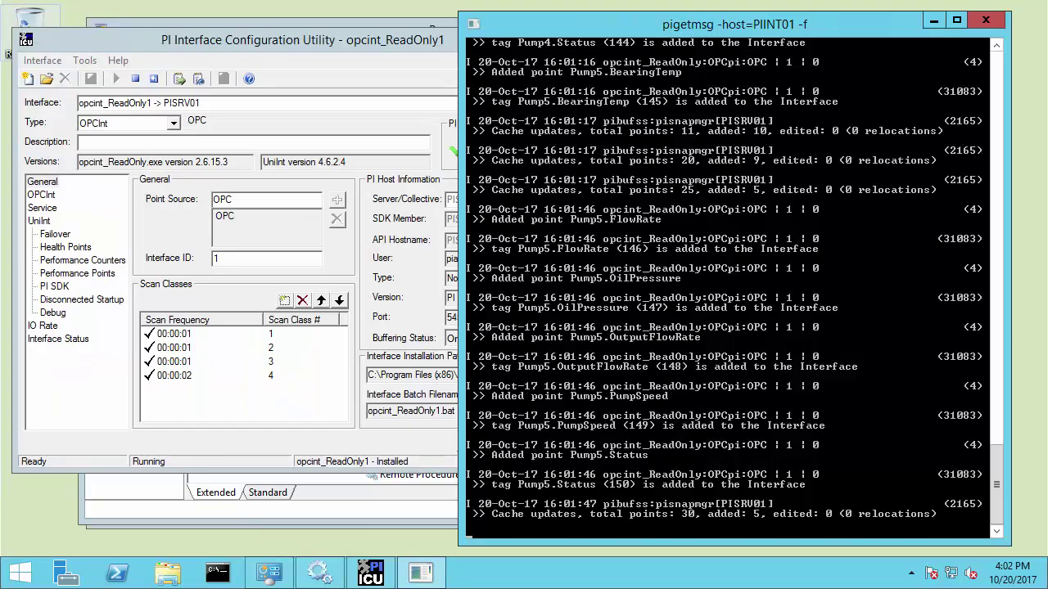
Open Buffering Manager from PI ICU and verify 0 queued and 1494 sent events to PISRV01
{"action": "left_click", "coordinate": [144, 47]}
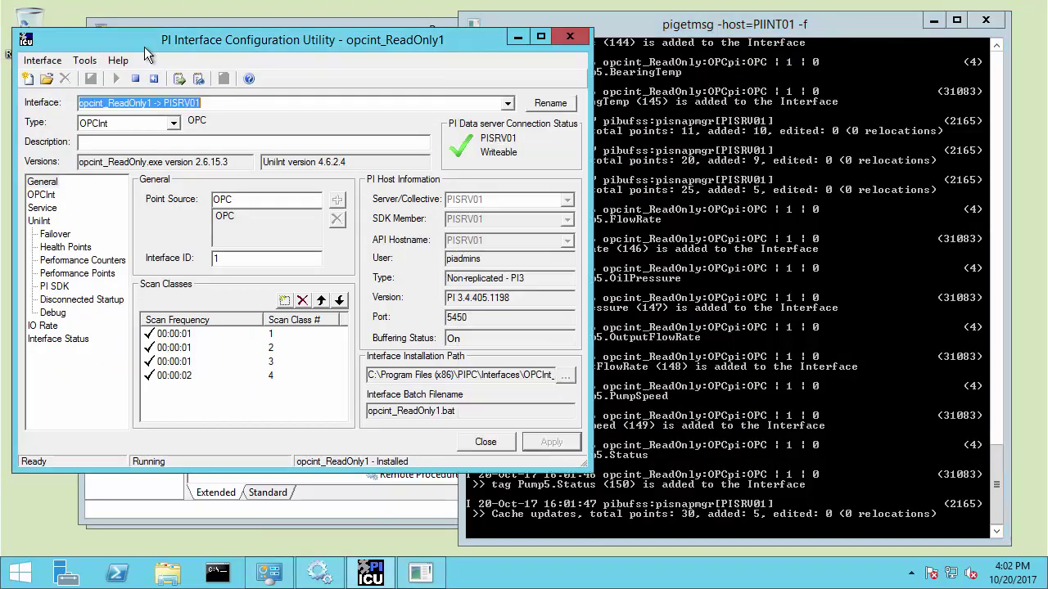
{"action": "left_click", "coordinate": [86, 61]}
{"action": "left_click", "coordinate": [104, 102]}
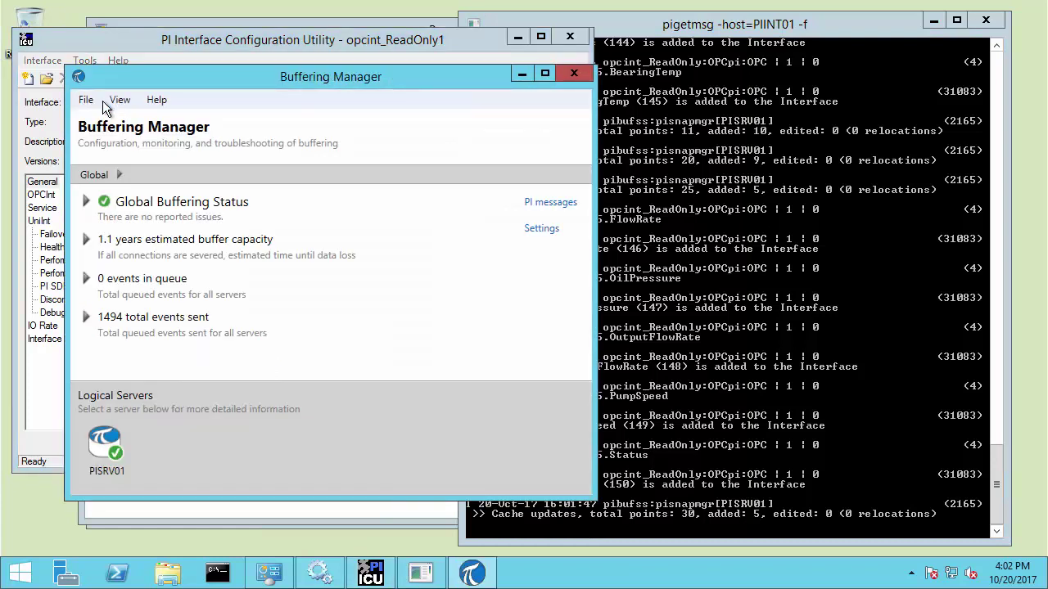
{"action": "mouse_move", "coordinate": [75, 300]}
{"action": "left_mouse_down"}
{"action": "mouse_move", "coordinate": [109, 333]}
{"action": "mouse_move", "coordinate": [275, 364]}
{"action": "mouse_move", "coordinate": [282, 350]}
{"action": "left_mouse_up"}
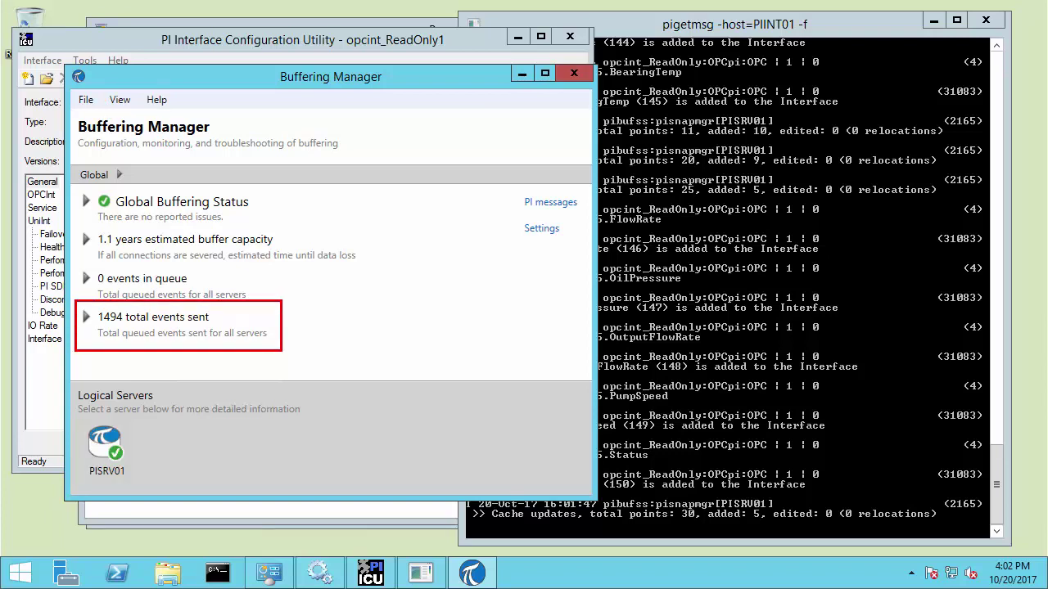
{"action": "left_click_drag", "start_coordinate": [78, 418], "coordinate": [152, 483]}
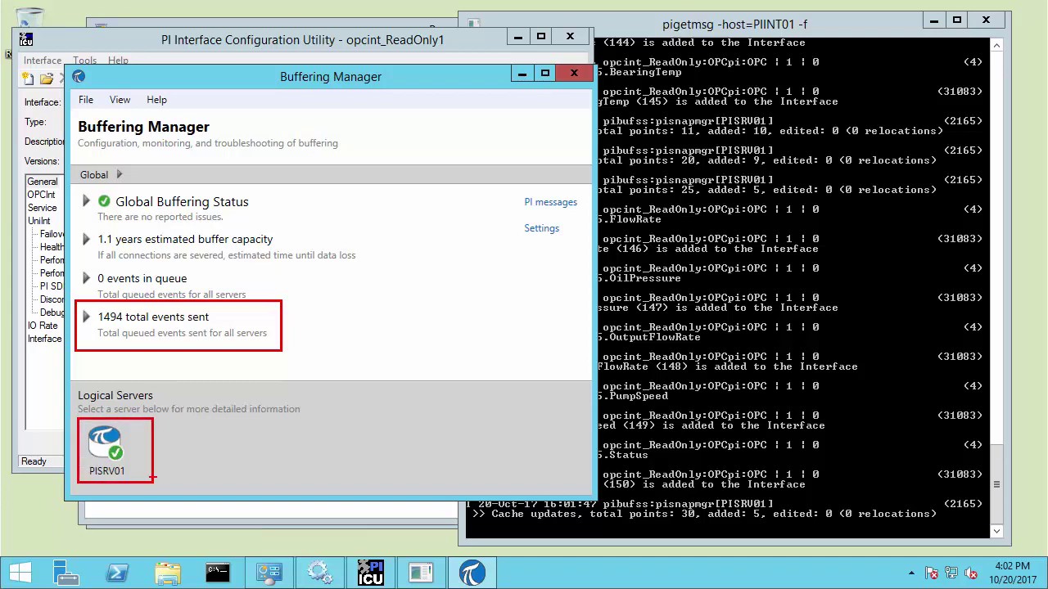